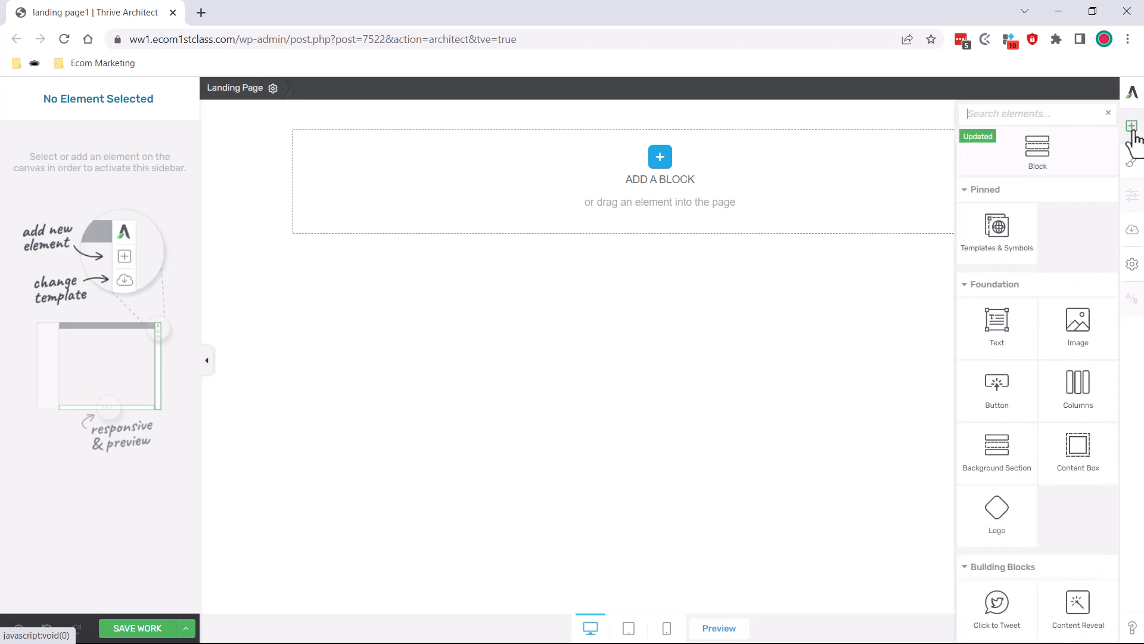
Step: Search the elements for "sy" and insert the saved Landing Page Design Toolkit template from Templates & Symbols
type("sy")
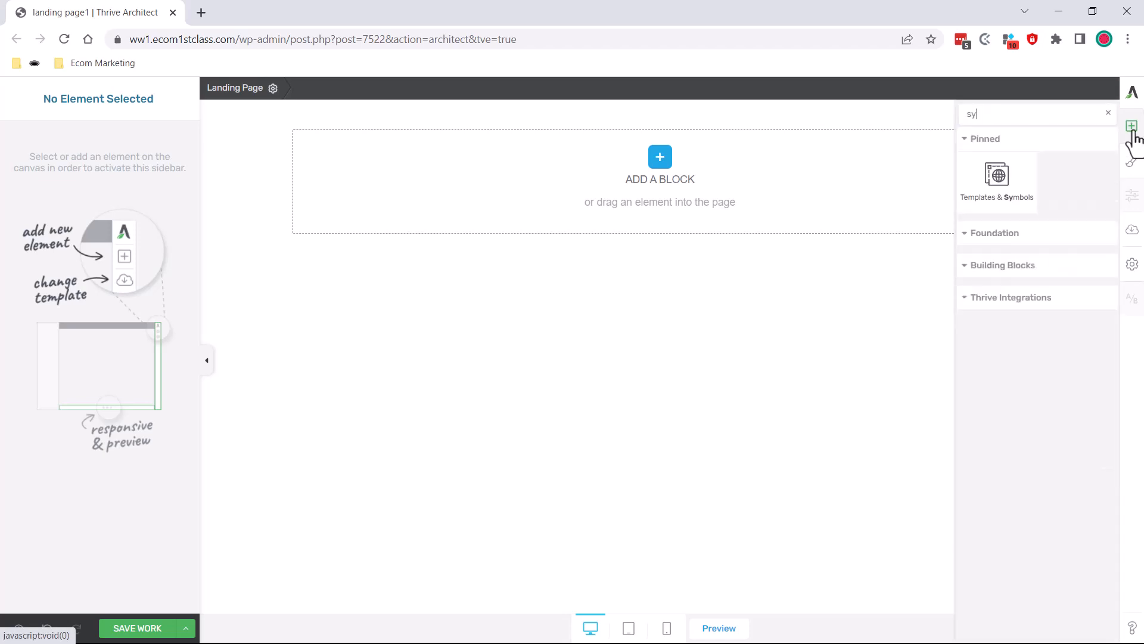
left_click(1013, 168)
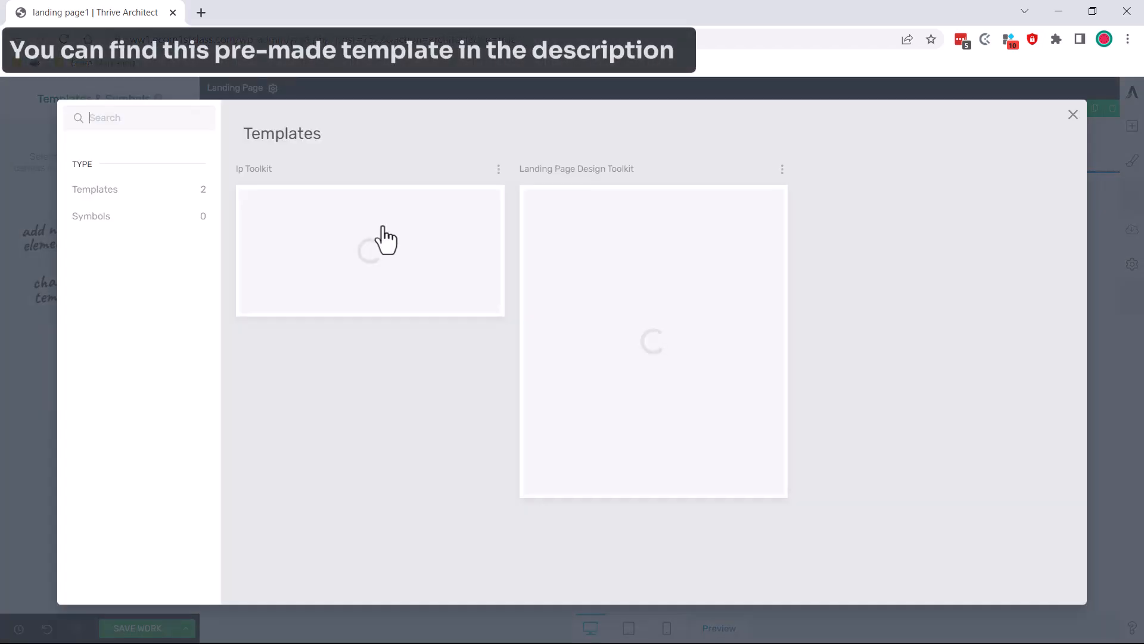
left_click(193, 197)
left_click(549, 272)
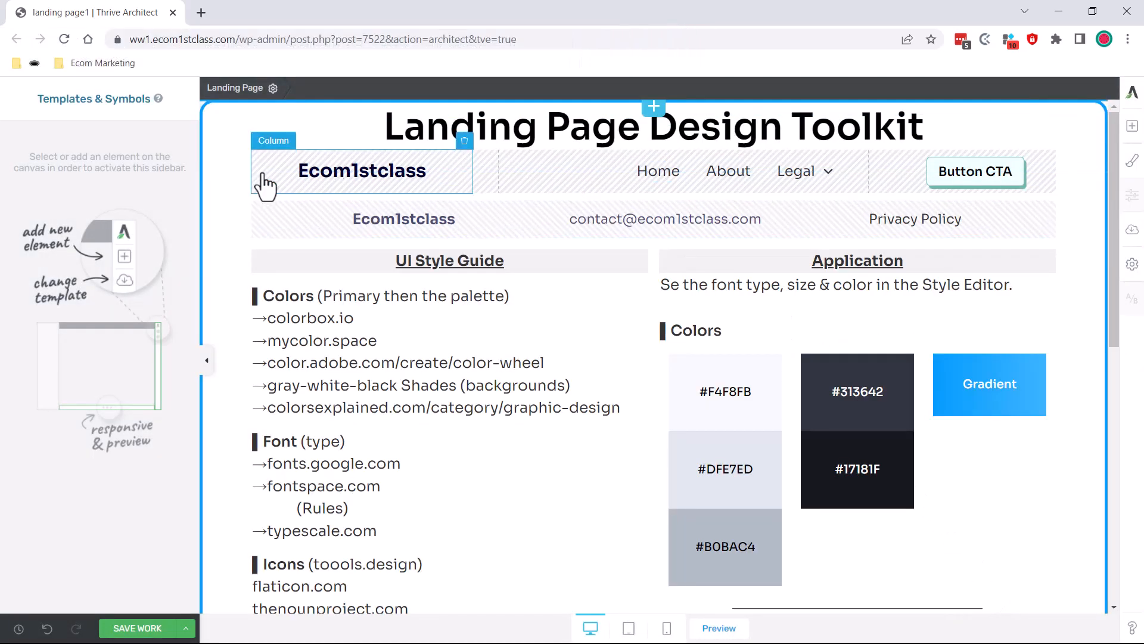
Step: Add a background section above the toolkit and move the header columns with the logo, navigation and Button CTA into it
left_click(1132, 125)
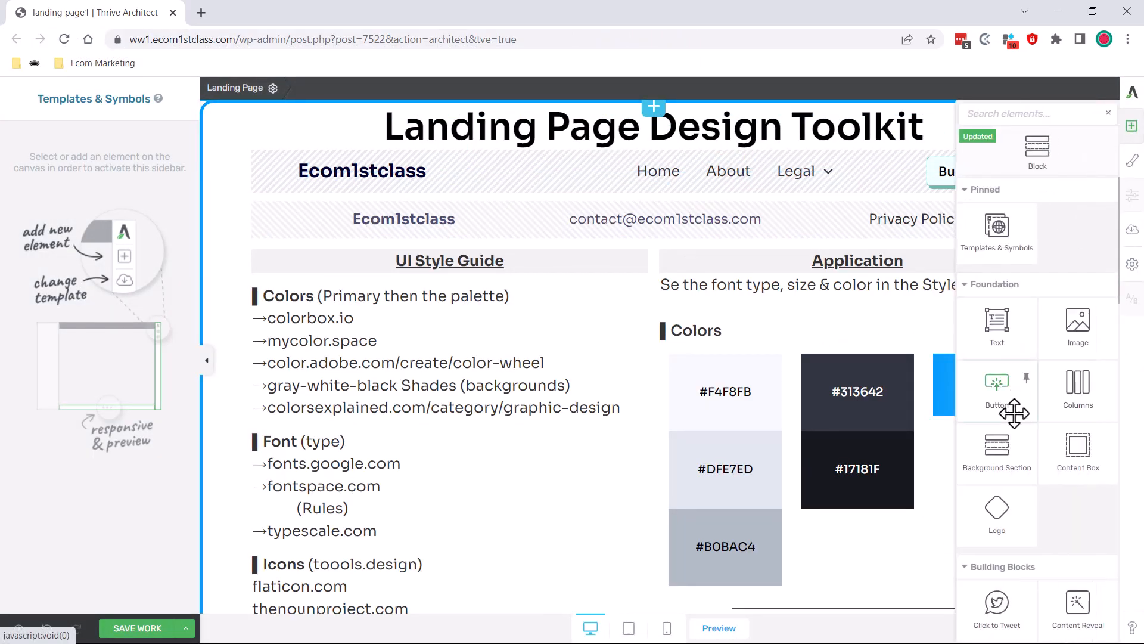
left_click_drag(1008, 453, 663, 109)
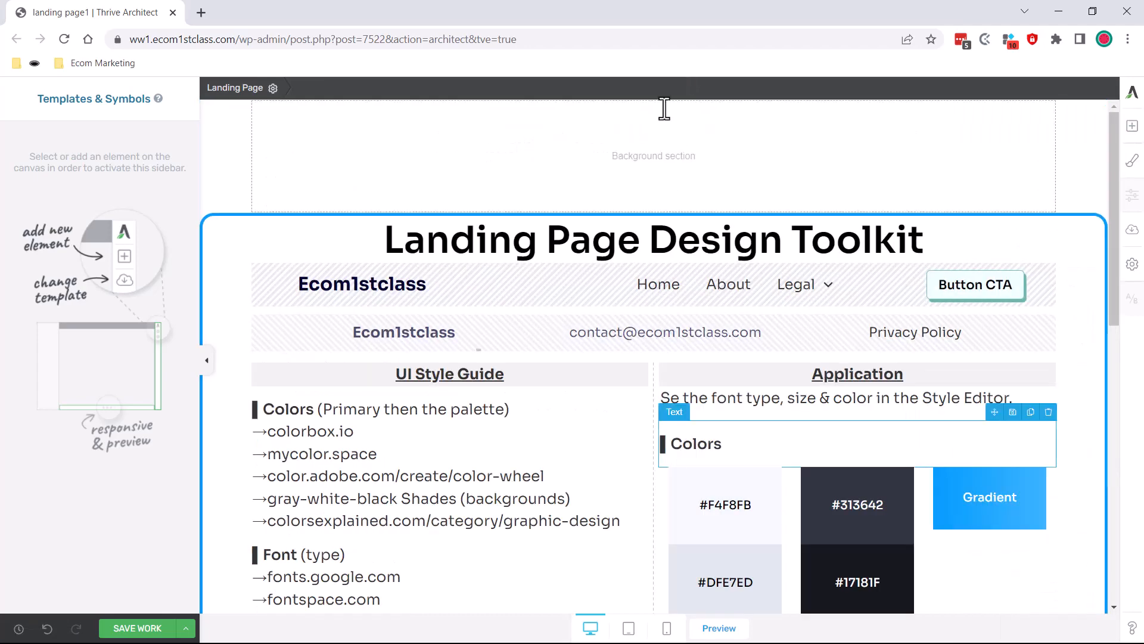
left_click(274, 305)
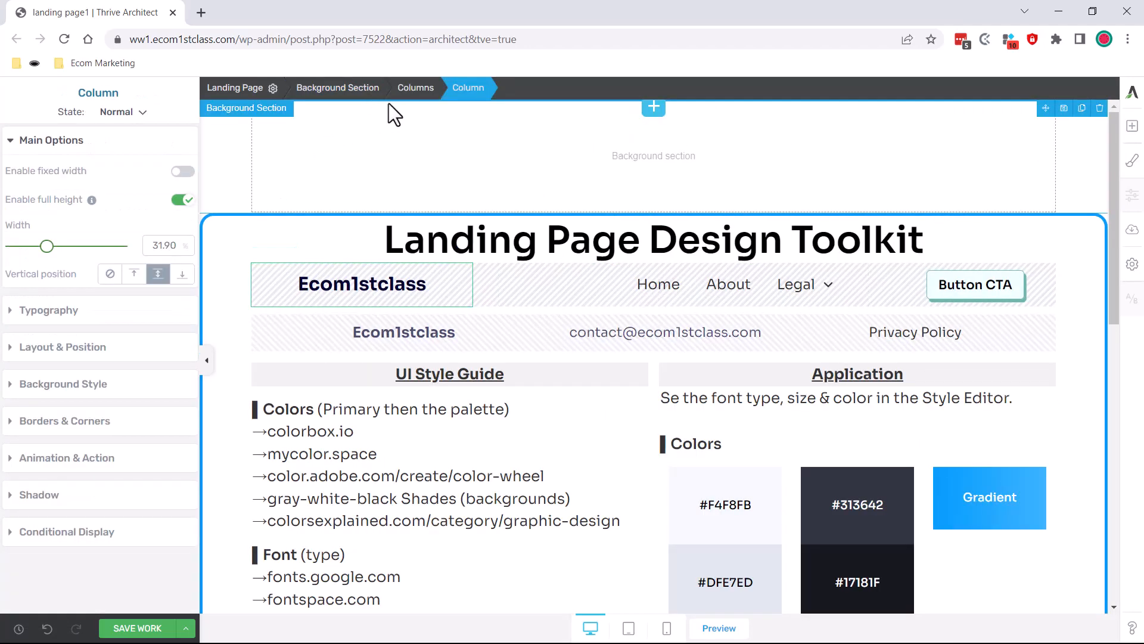
left_click(415, 88)
left_click_drag(1001, 260, 713, 149)
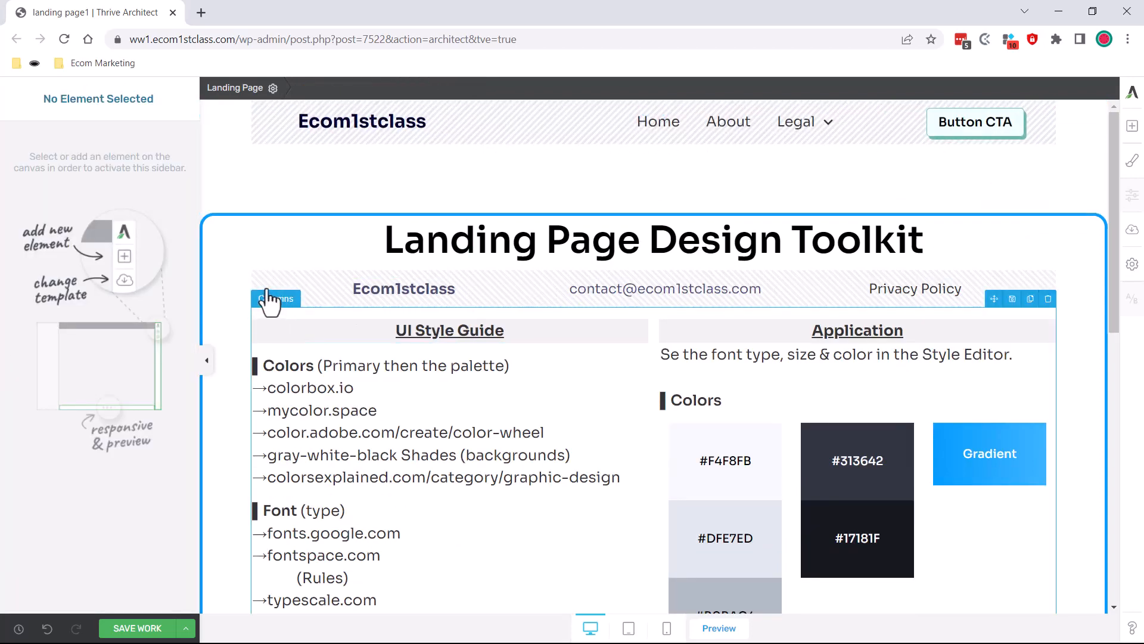
Step: Move the footer columns with the Privacy Policy text out of the toolkit to directly below the header section
left_click(266, 290)
left_click(411, 89)
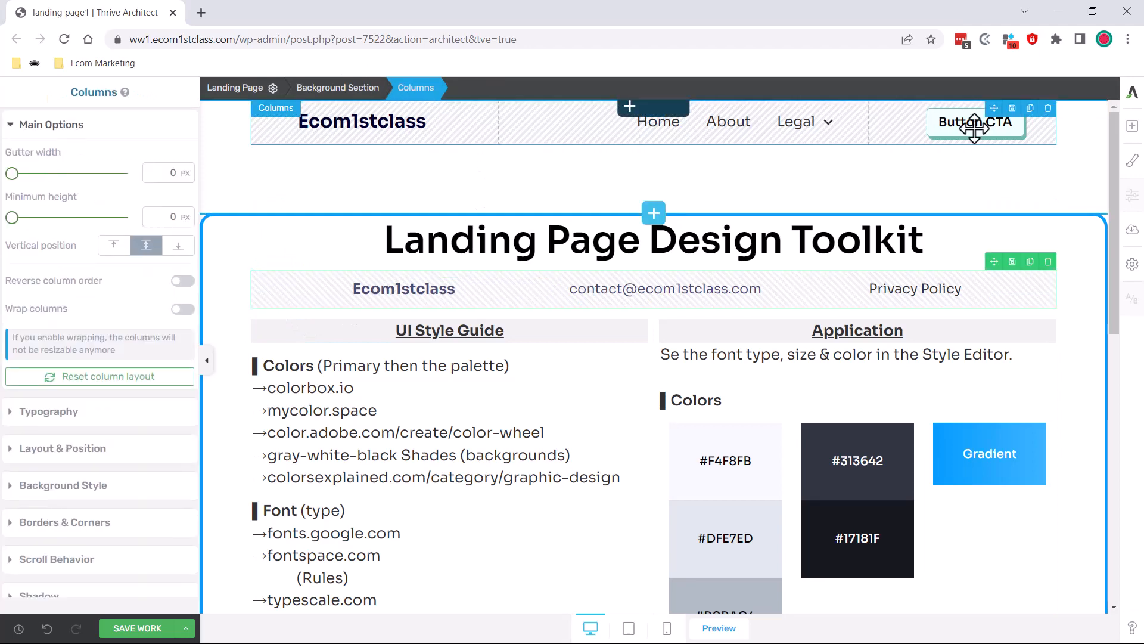
left_click_drag(994, 262, 740, 206)
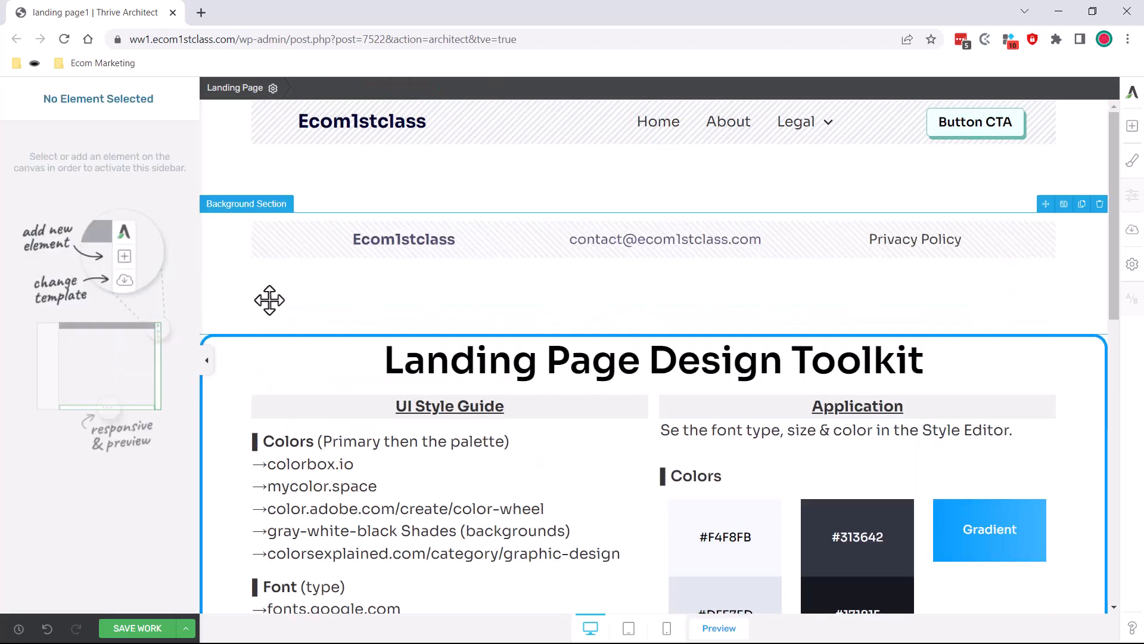
Step: Delete the background section that holds the rest of the Landing Page Design Toolkit
left_click(477, 281)
scroll(614, 351, "down", 4)
scroll(613, 352, "down", 7)
scroll(588, 351, "up", 8)
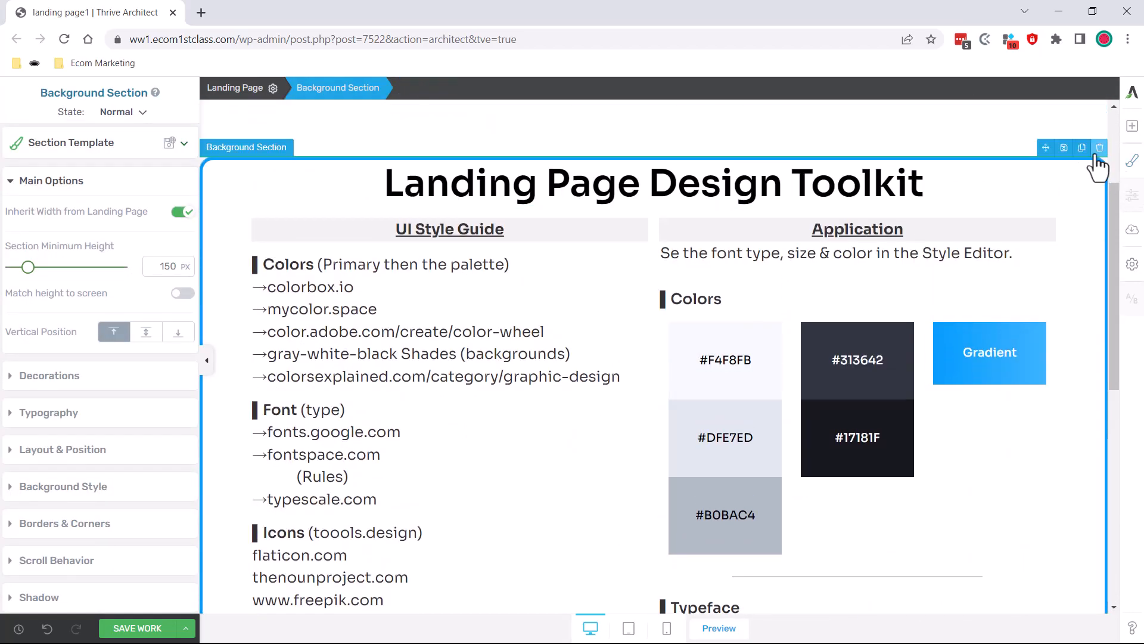
left_click(1100, 148)
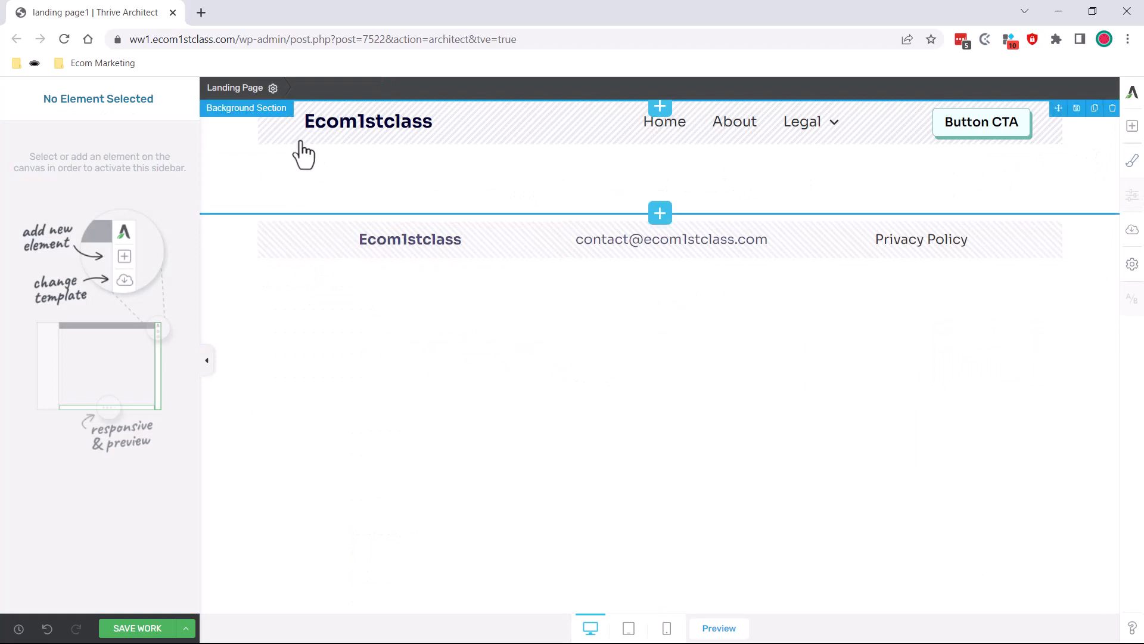
Step: Remove the pattern layer from the header columns' background and set the header section's minimum height to 1 px
left_click(266, 149)
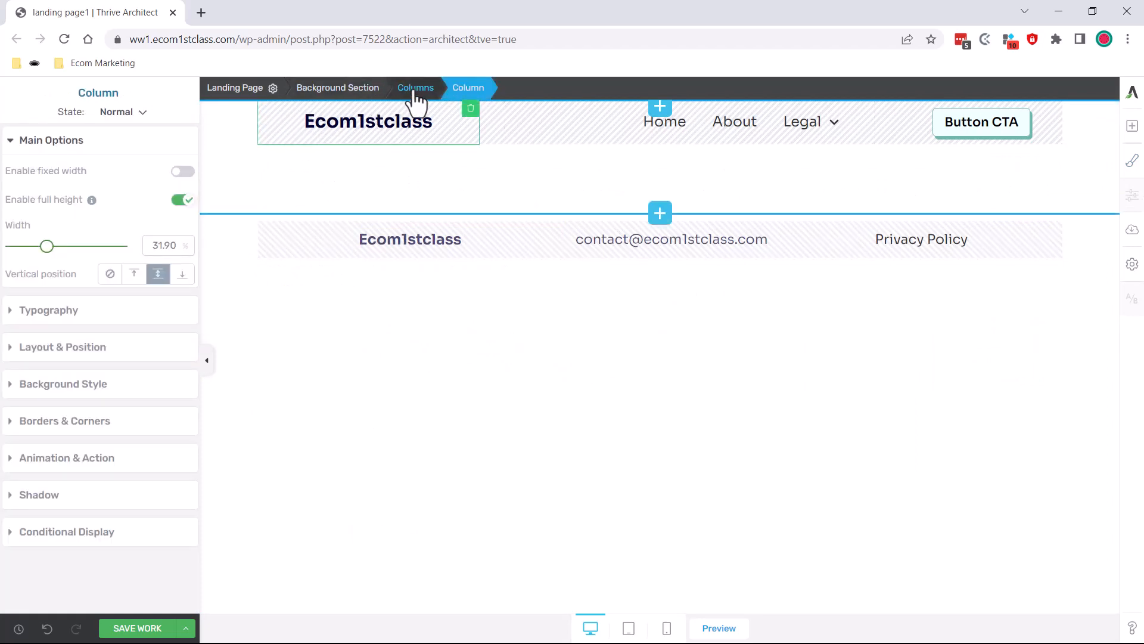
left_click(413, 90)
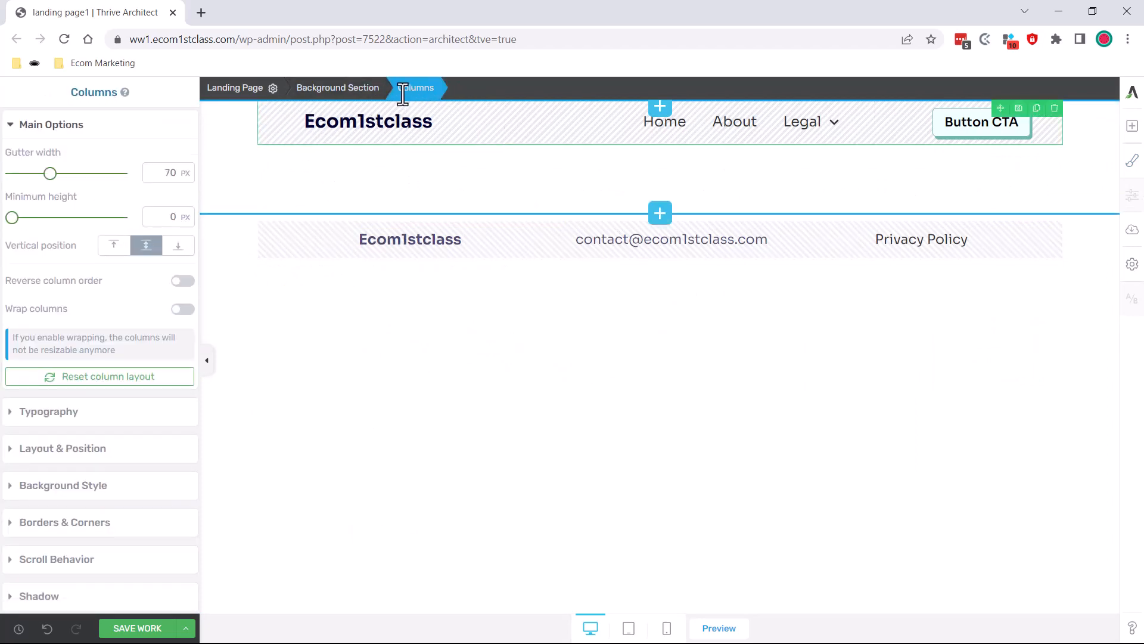
left_click(78, 486)
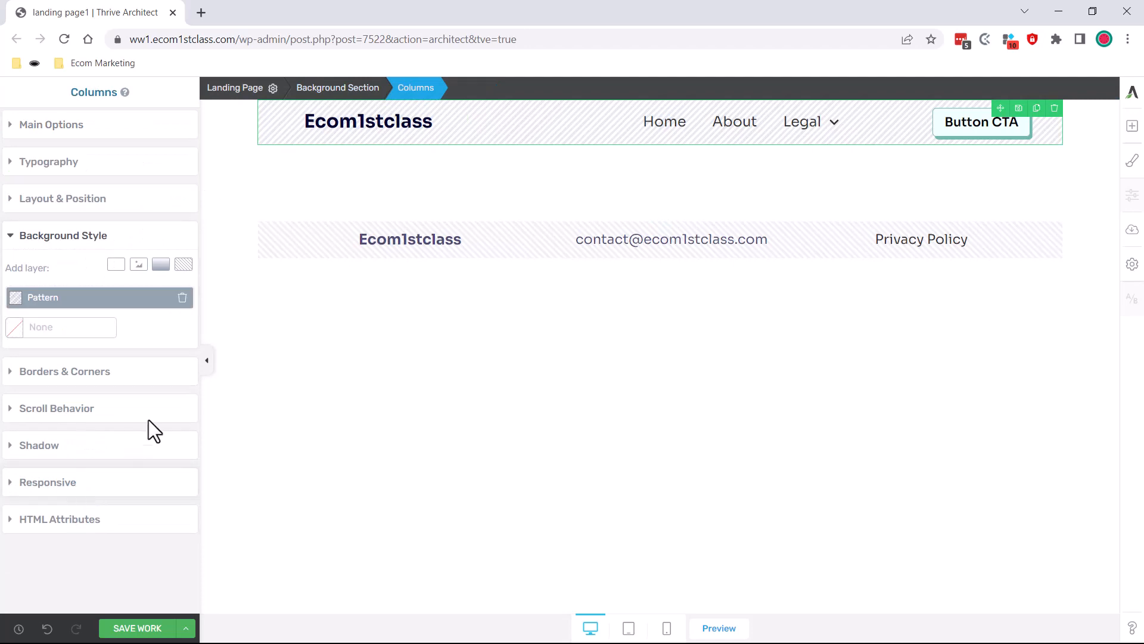
left_click(181, 299)
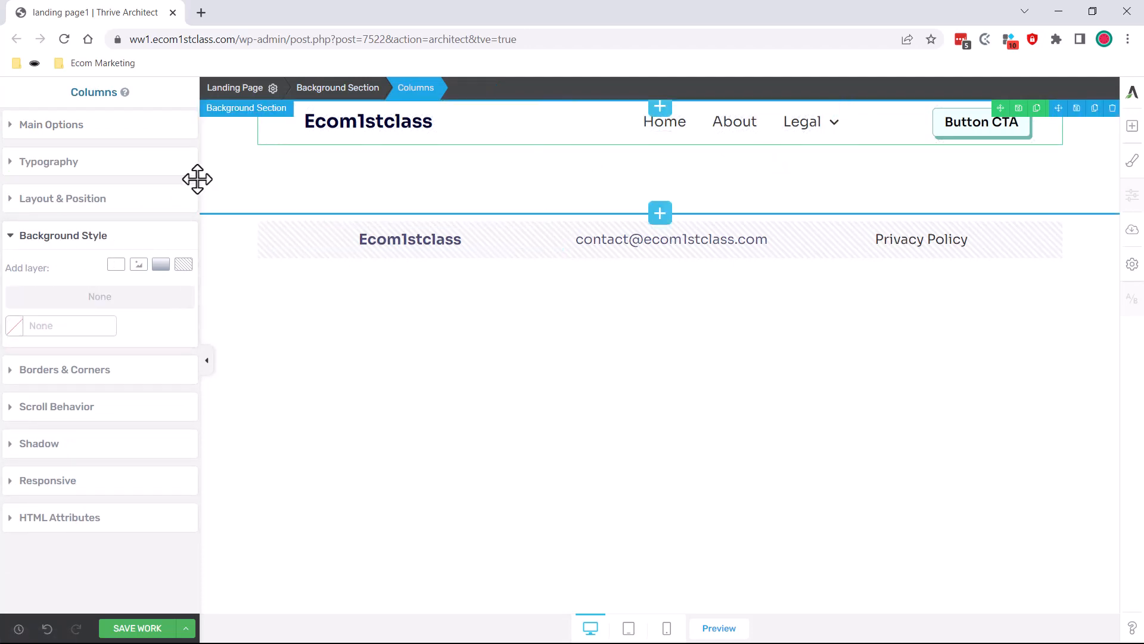
left_click(234, 174)
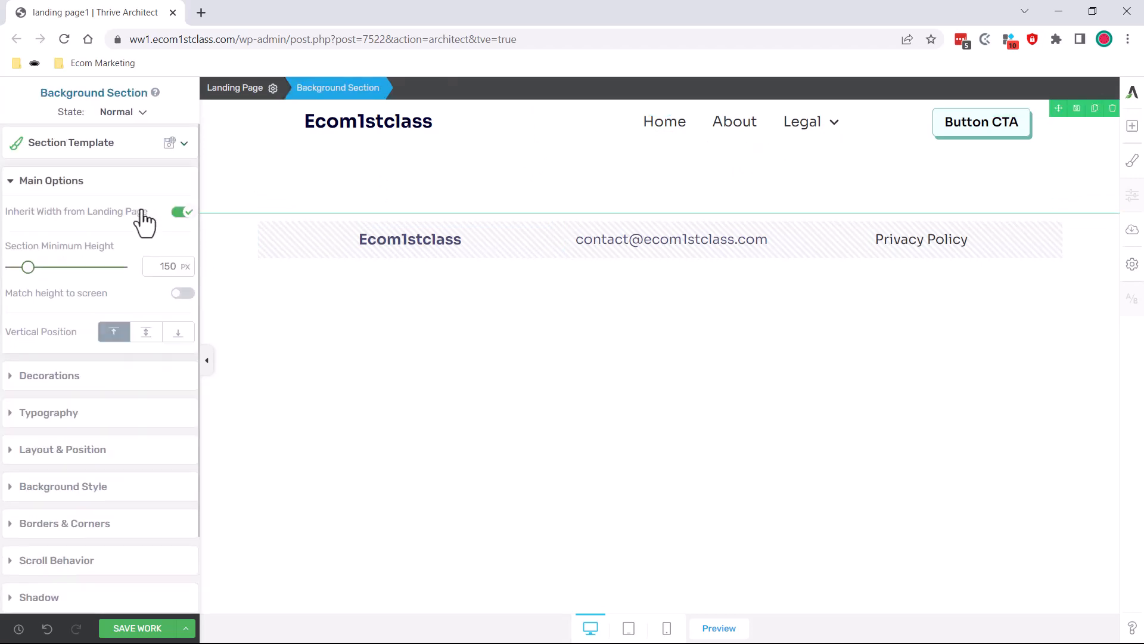
left_click_drag(26, 267, 12, 267)
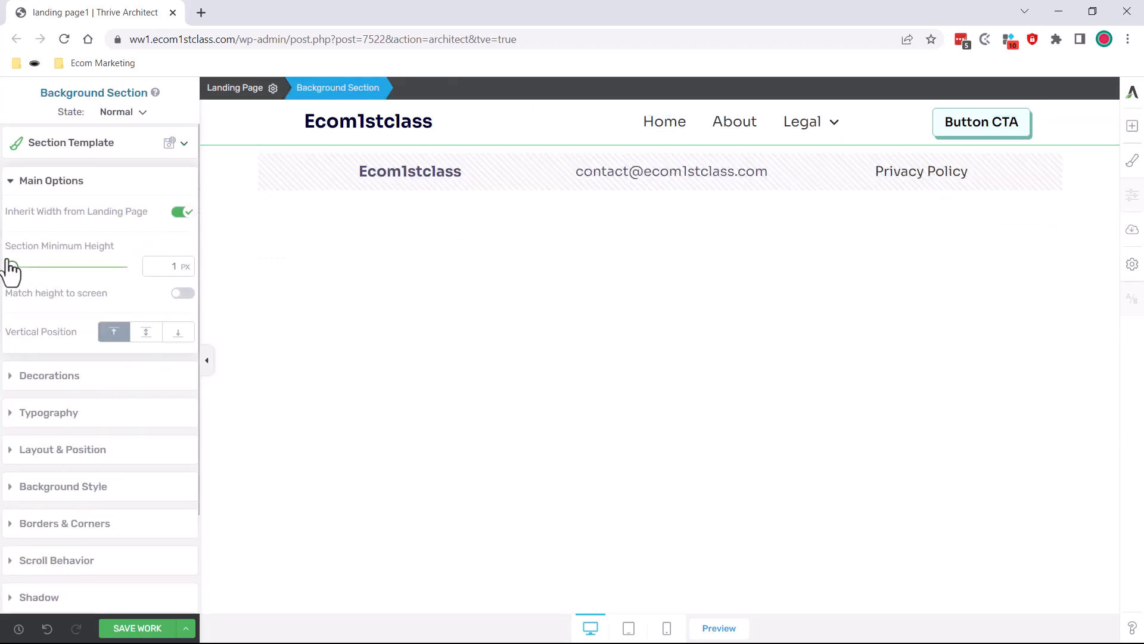
Step: Add a background section between the header and footer and place a text element reading "Hero section" in it
left_click(1132, 126)
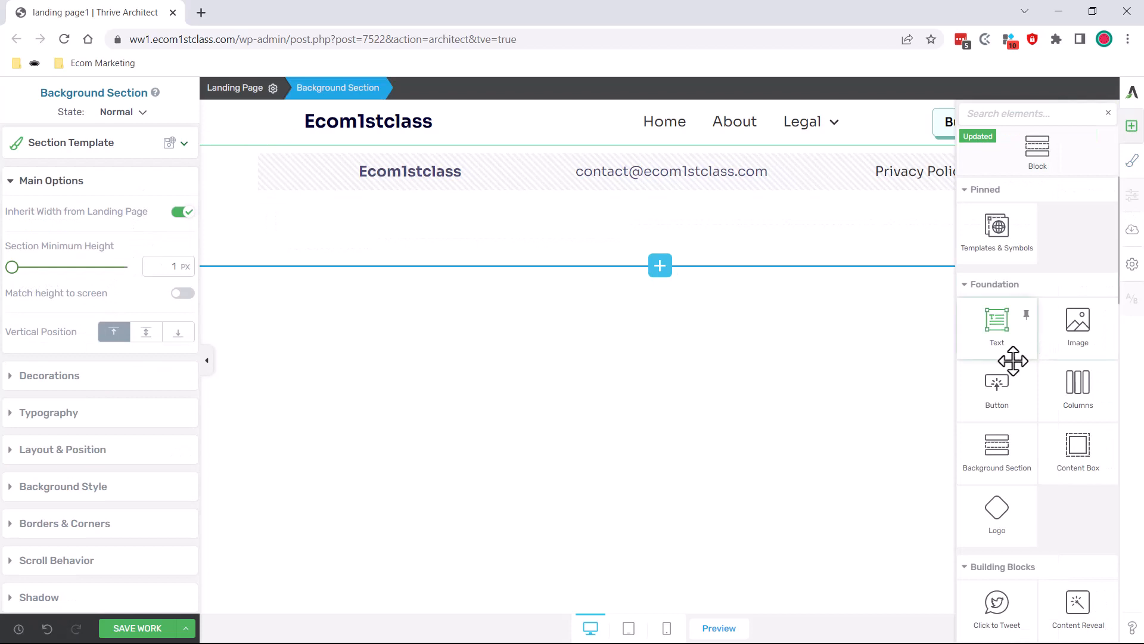
left_click_drag(997, 448, 608, 149)
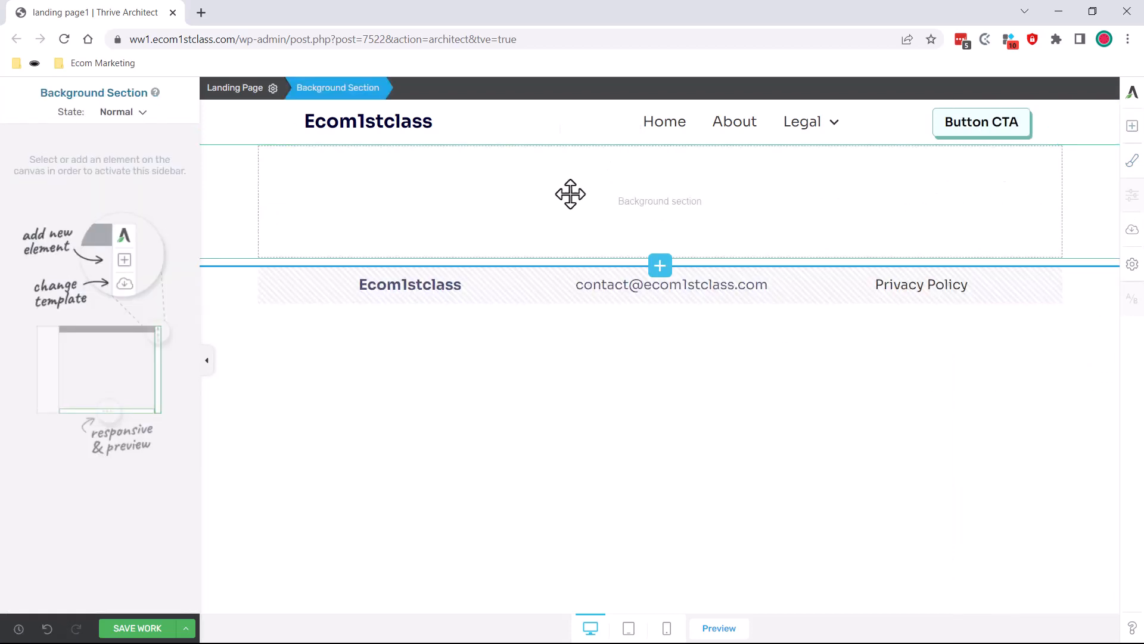
left_click(1132, 127)
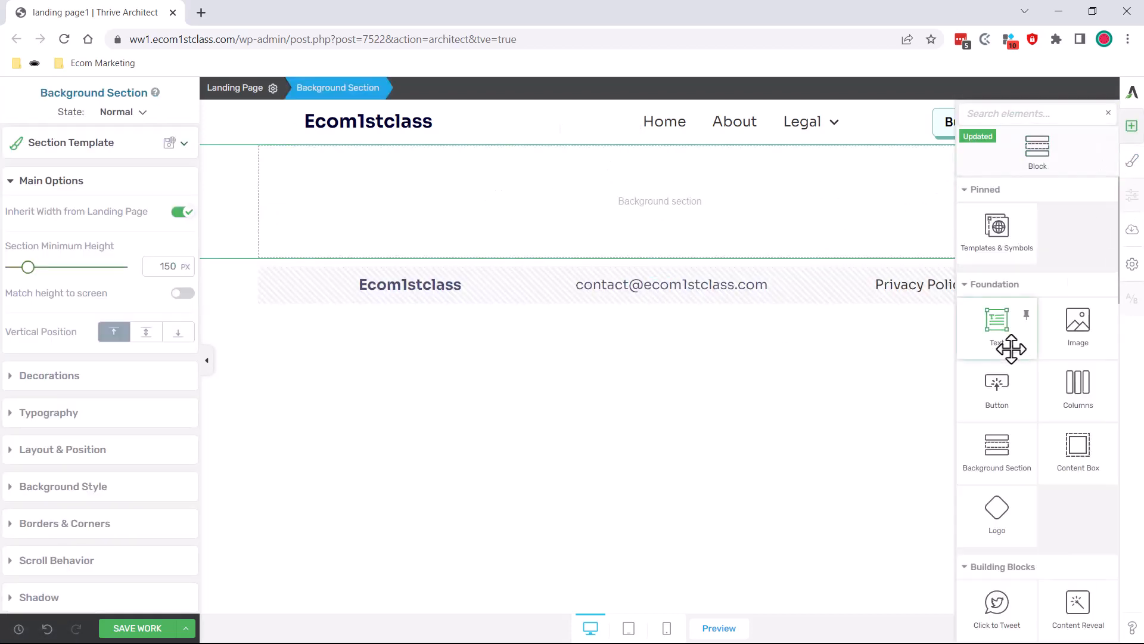
left_click_drag(776, 220, 788, 223)
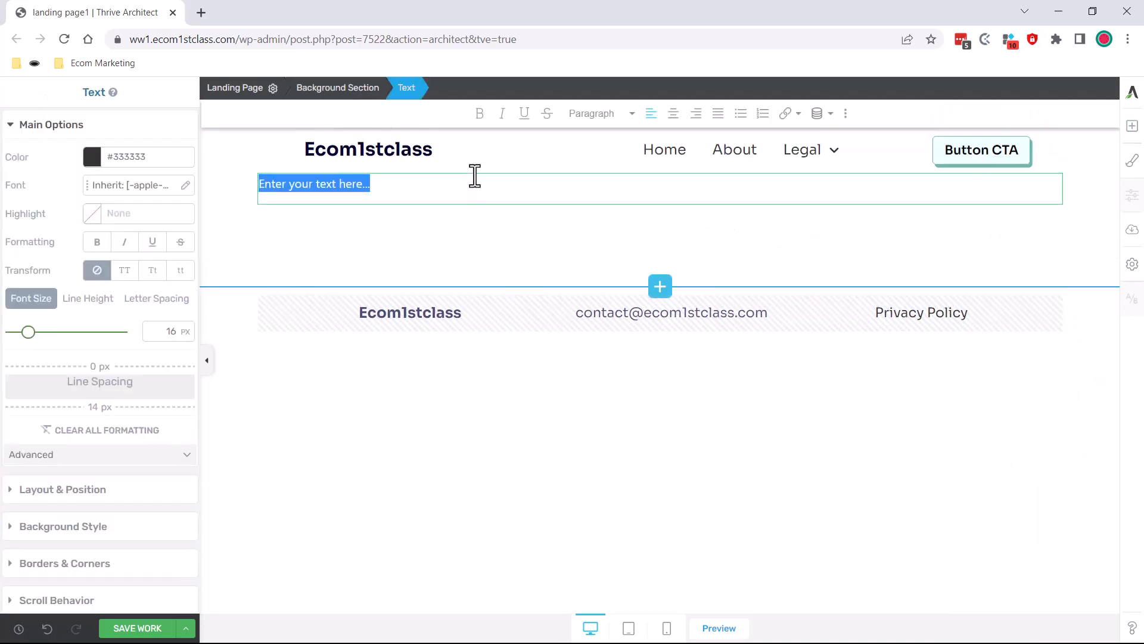
type("Hero section")
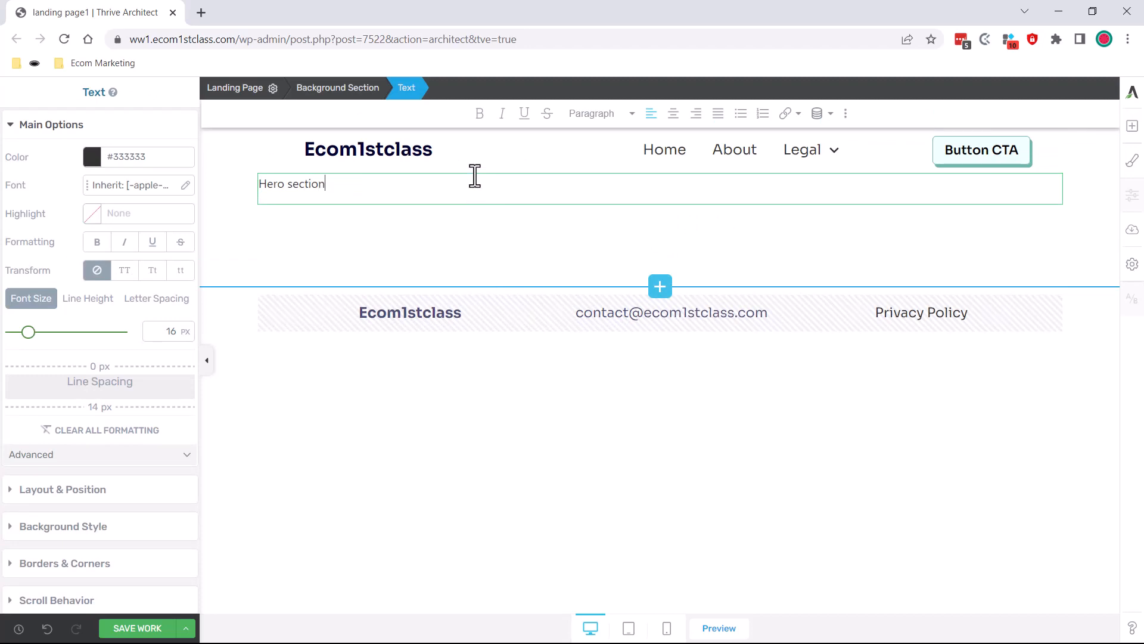
Step: Centre the "Hero section" text and set its font size to 25 px
key("ctrl+a")
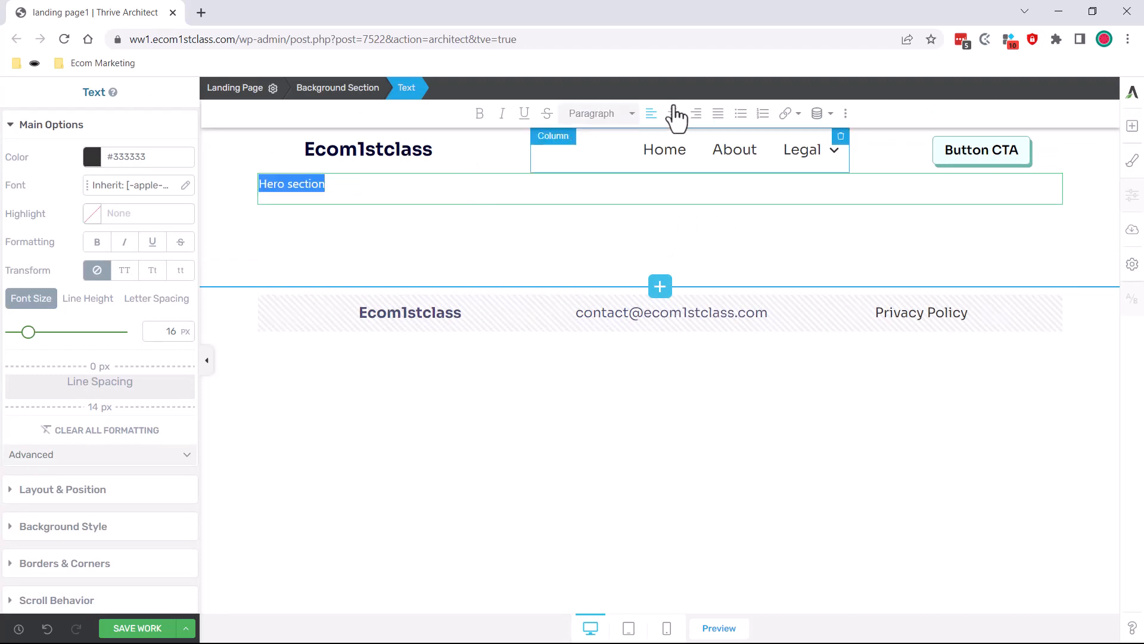
left_click(674, 115)
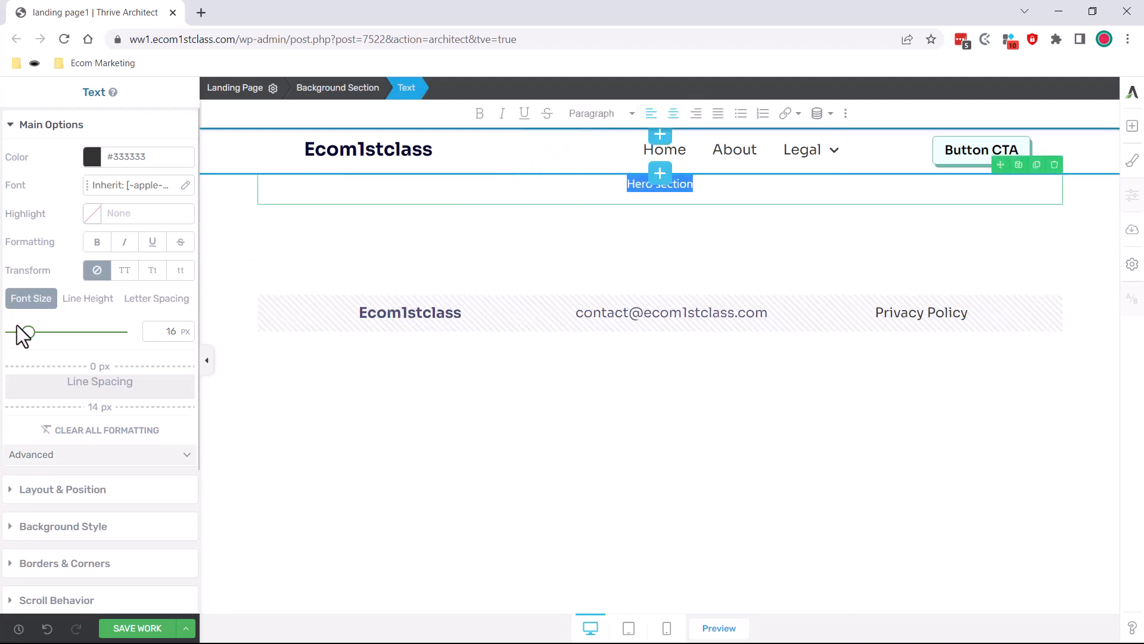
left_click_drag(29, 333, 37, 336)
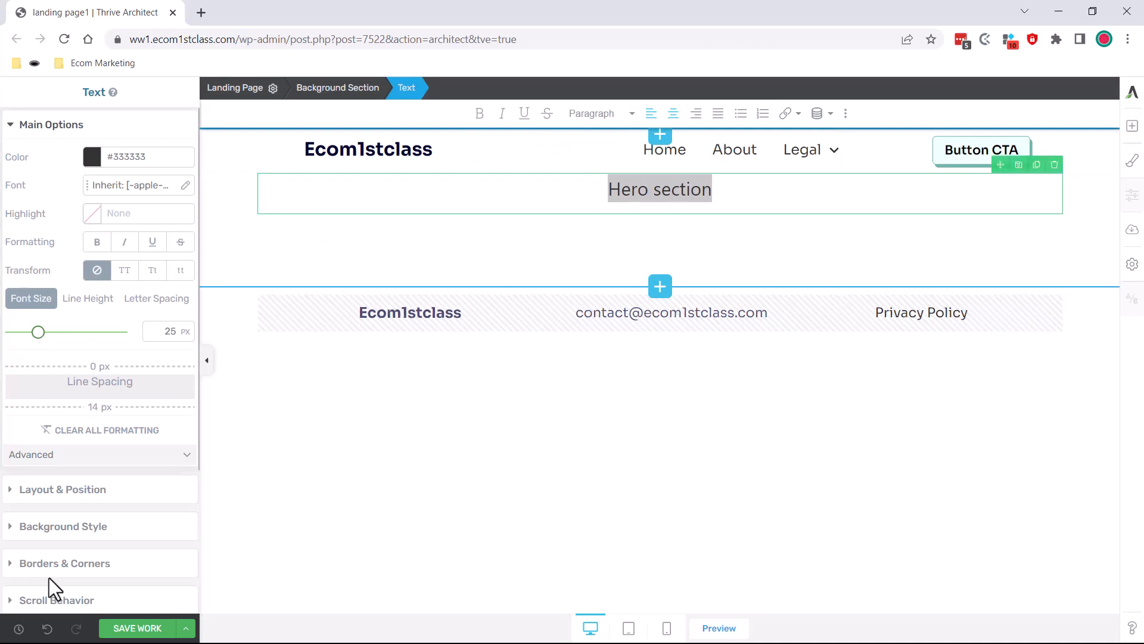
Step: Give the hero background section a solid light blue colour layer, #67c4ff at 100 opacity
left_click(325, 89)
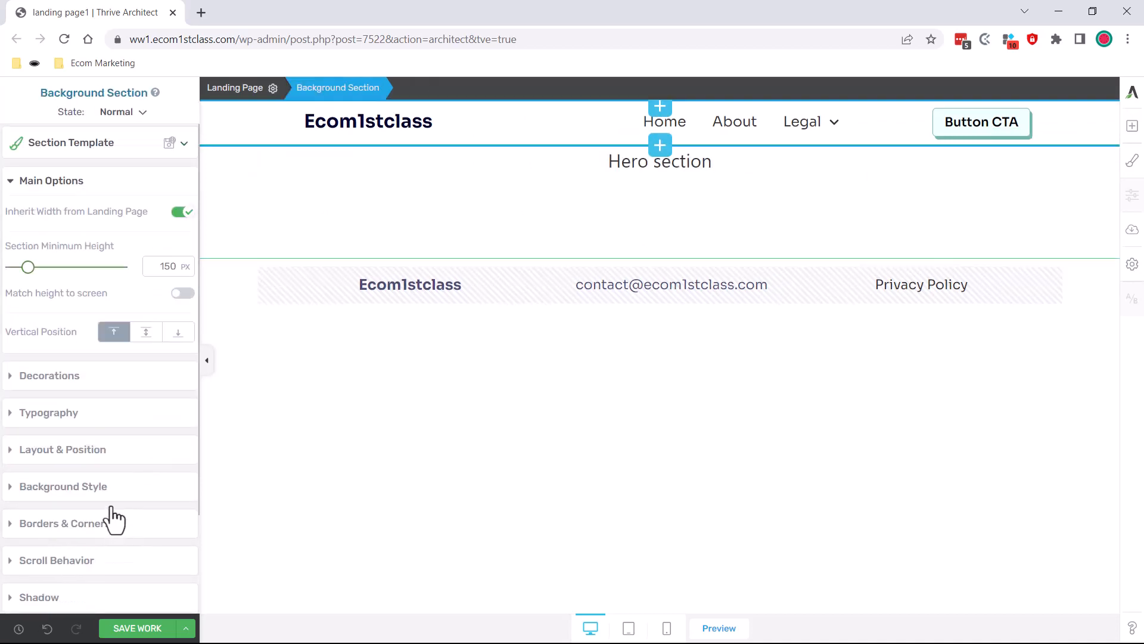
left_click(90, 488)
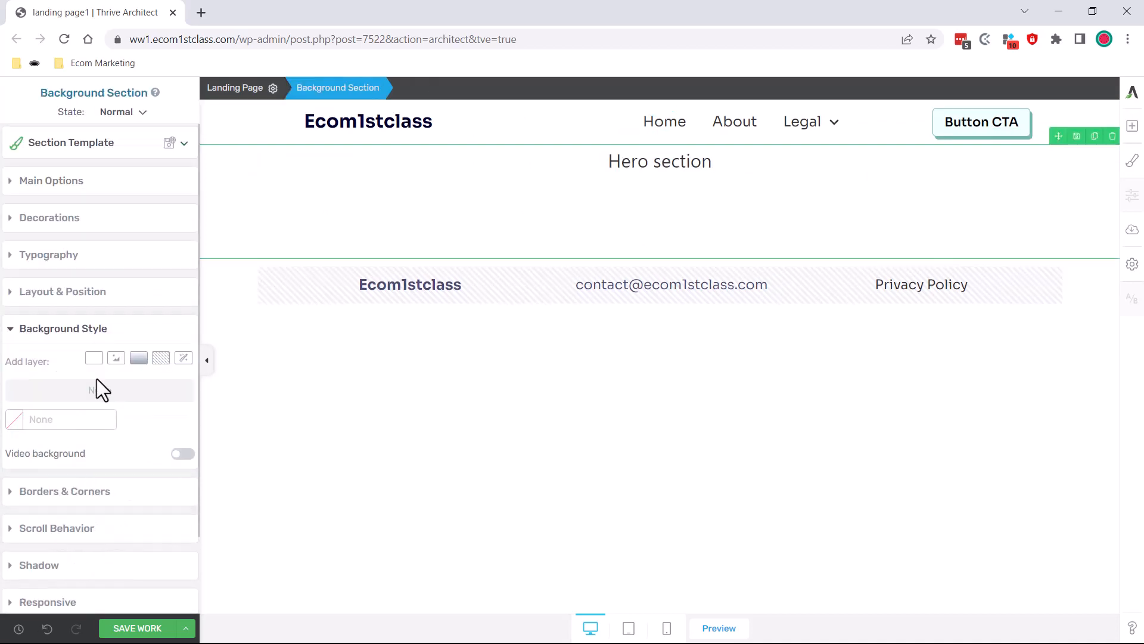
left_click(94, 357)
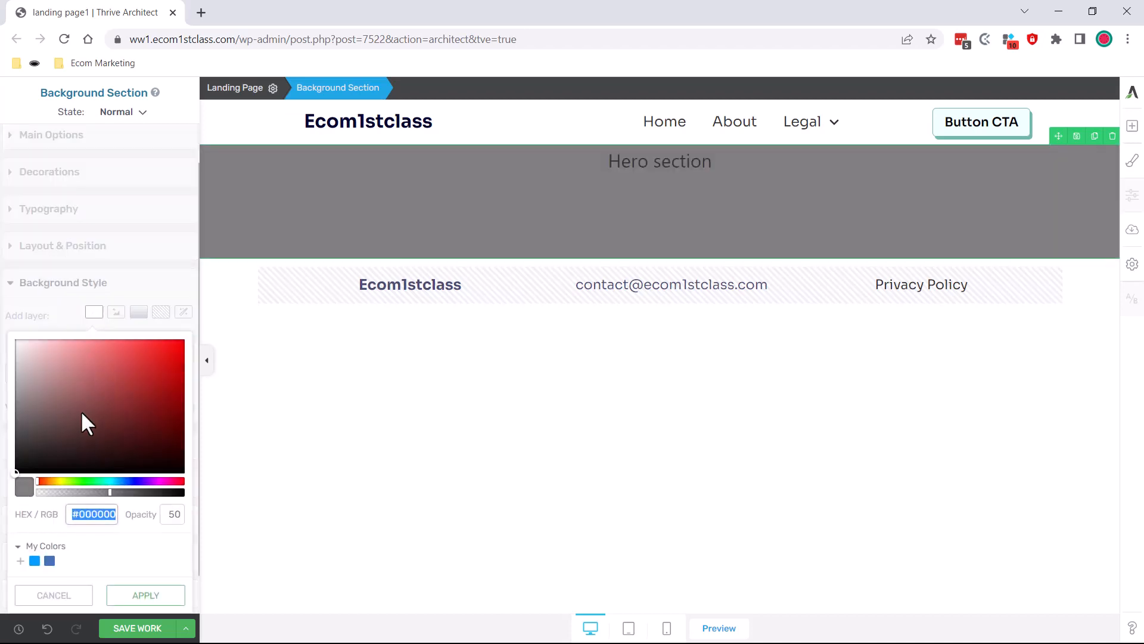
mouse_move(80, 410)
left_mouse_down()
mouse_move(40, 398)
mouse_move(8, 352)
left_mouse_up()
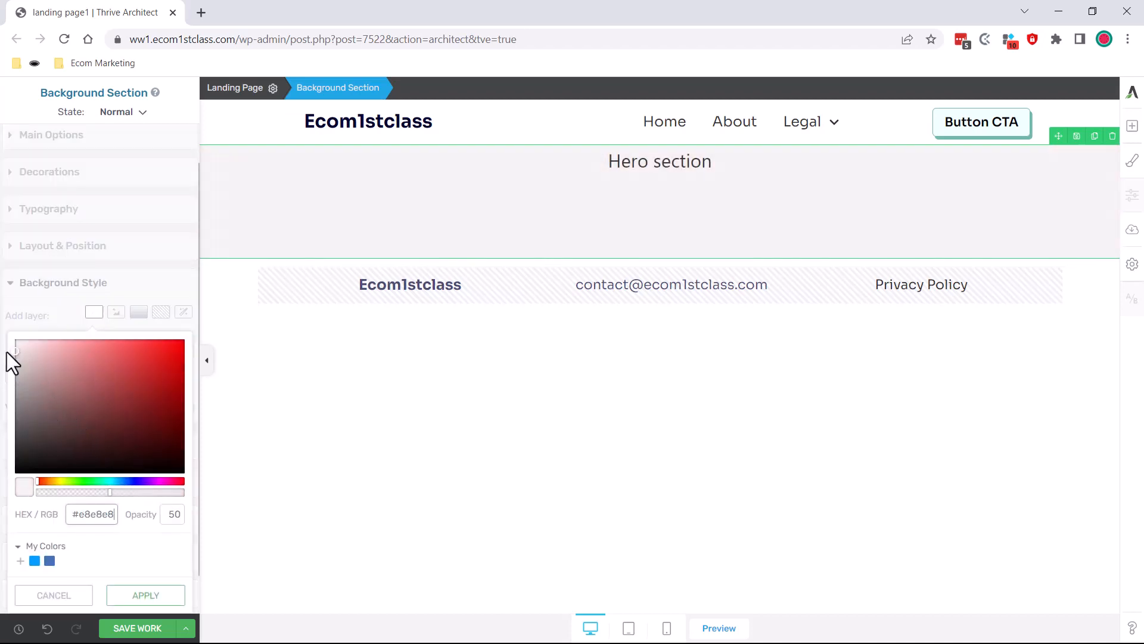
left_click(35, 561)
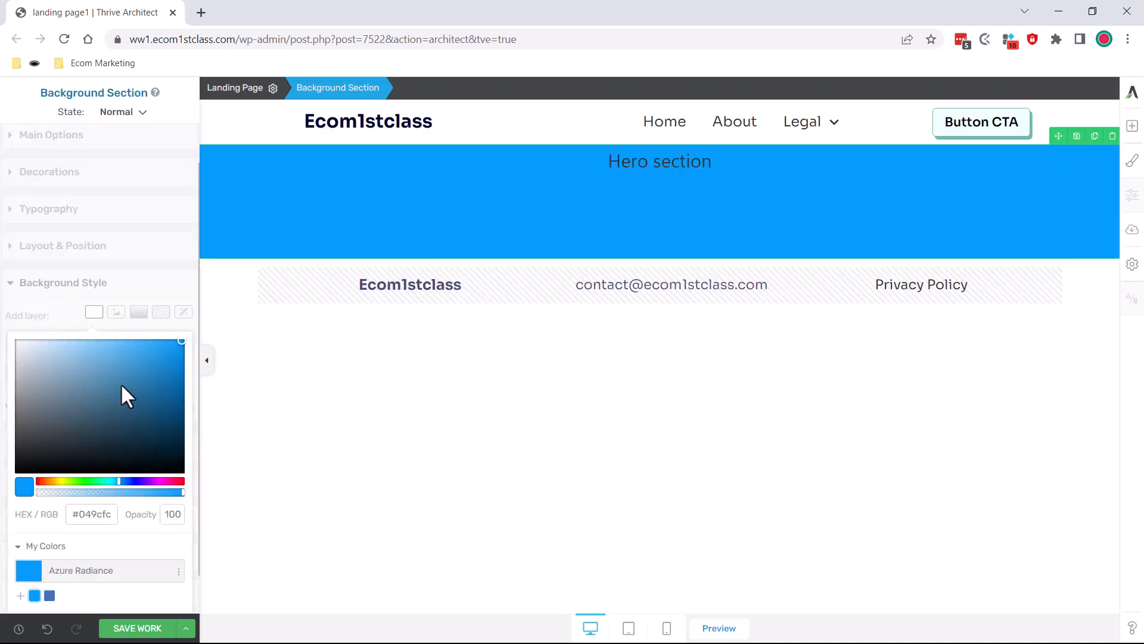
left_click_drag(141, 357, 117, 327)
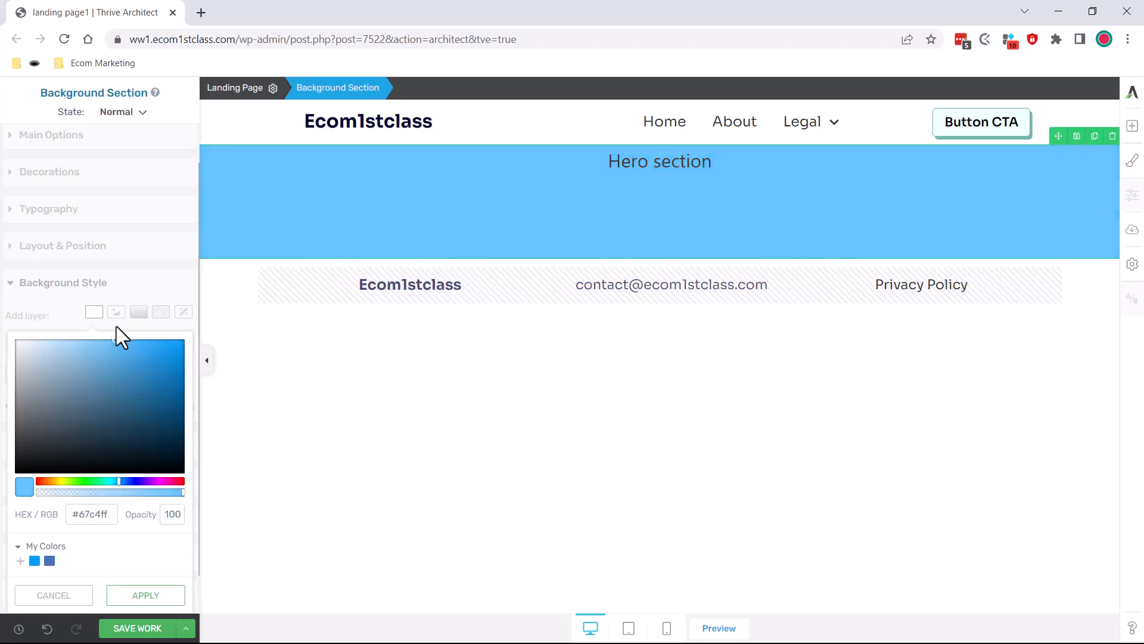
left_click(169, 601)
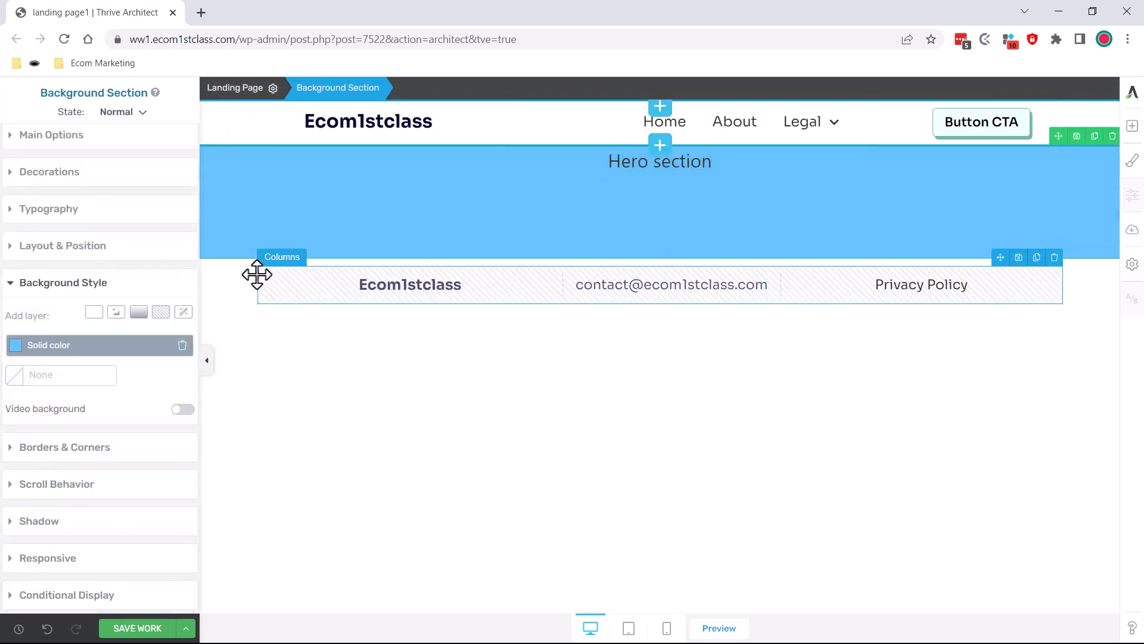
Step: Make the hero section's height match the screen
scroll(119, 175, "up", 1)
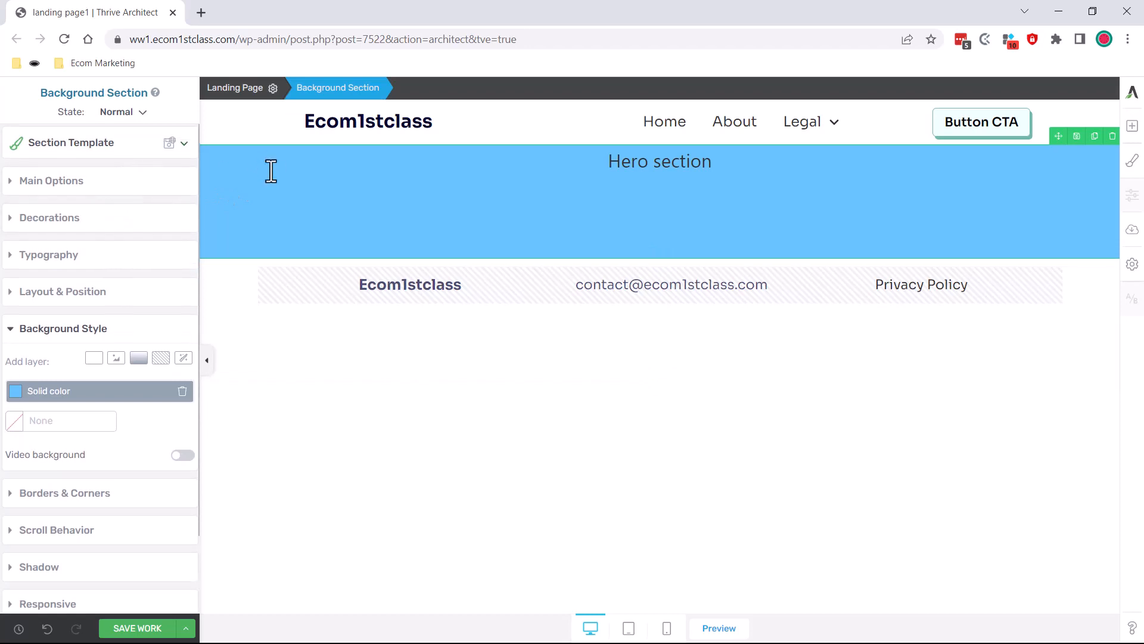
left_click(136, 183)
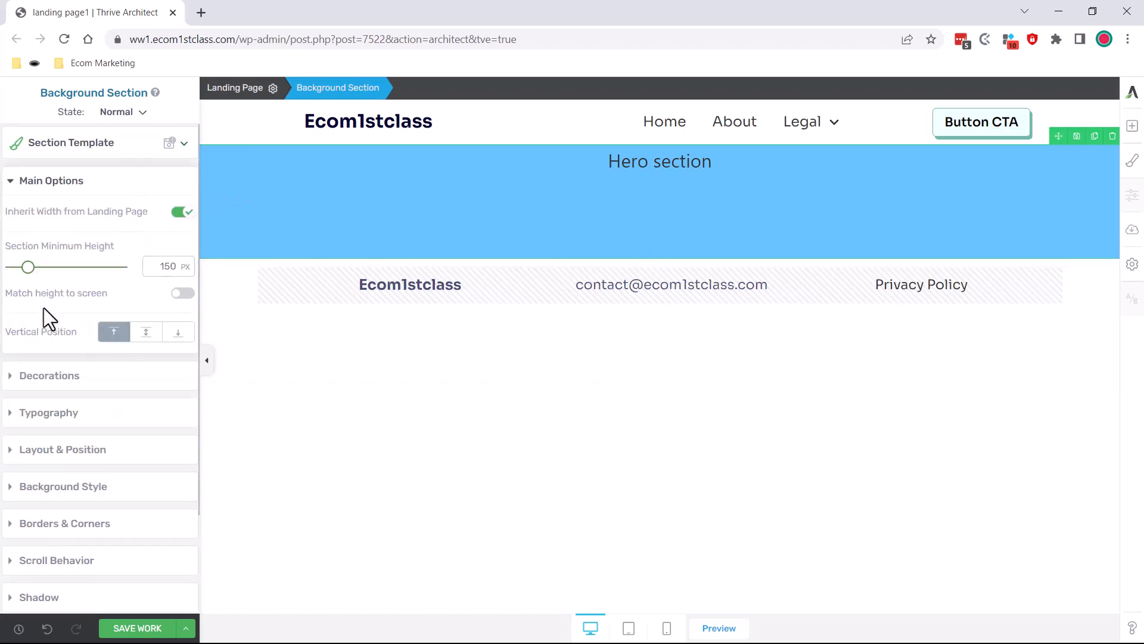
left_click(181, 294)
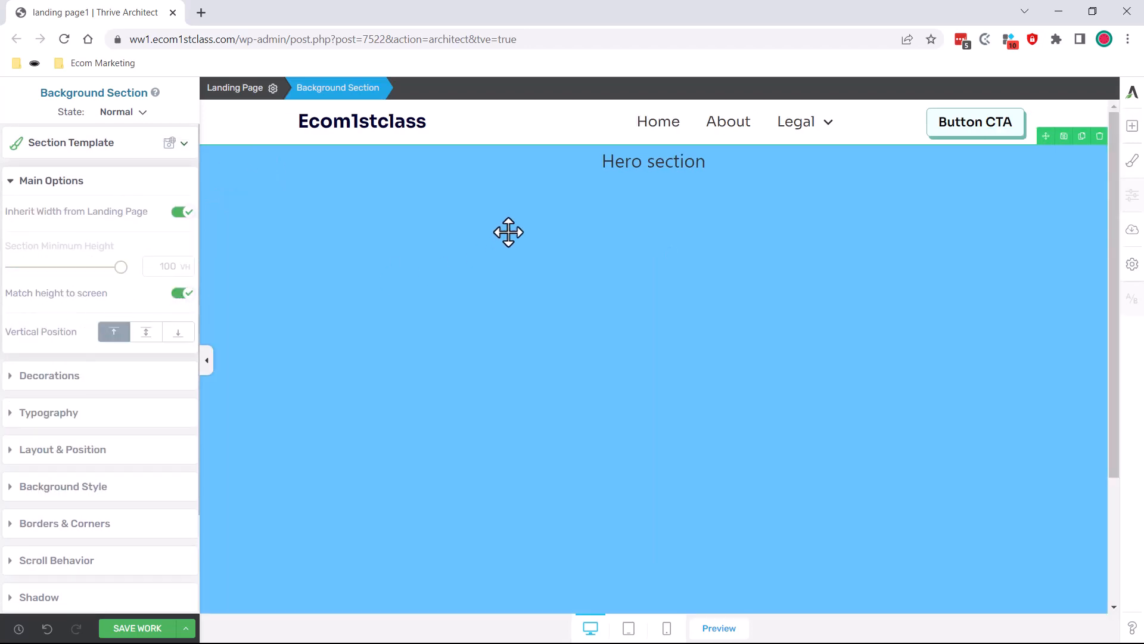
Step: Vertically centre the content of the hero background section
scroll(508, 232, "down", 3)
scroll(416, 516, "up", 2)
scroll(352, 453, "down", 2)
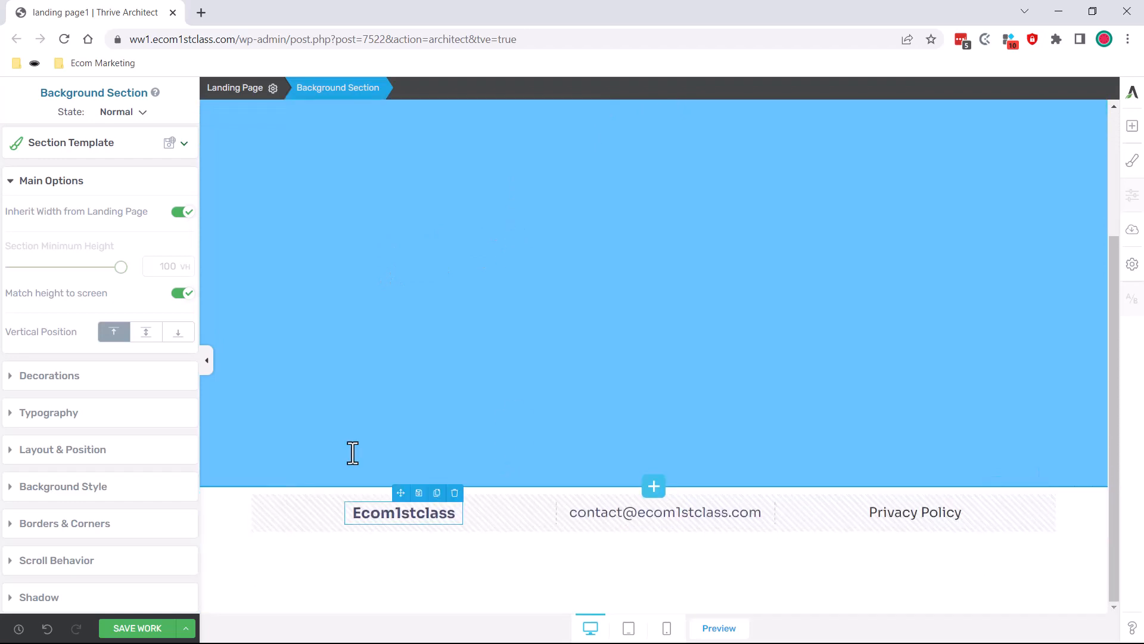
scroll(353, 453, "up", 3)
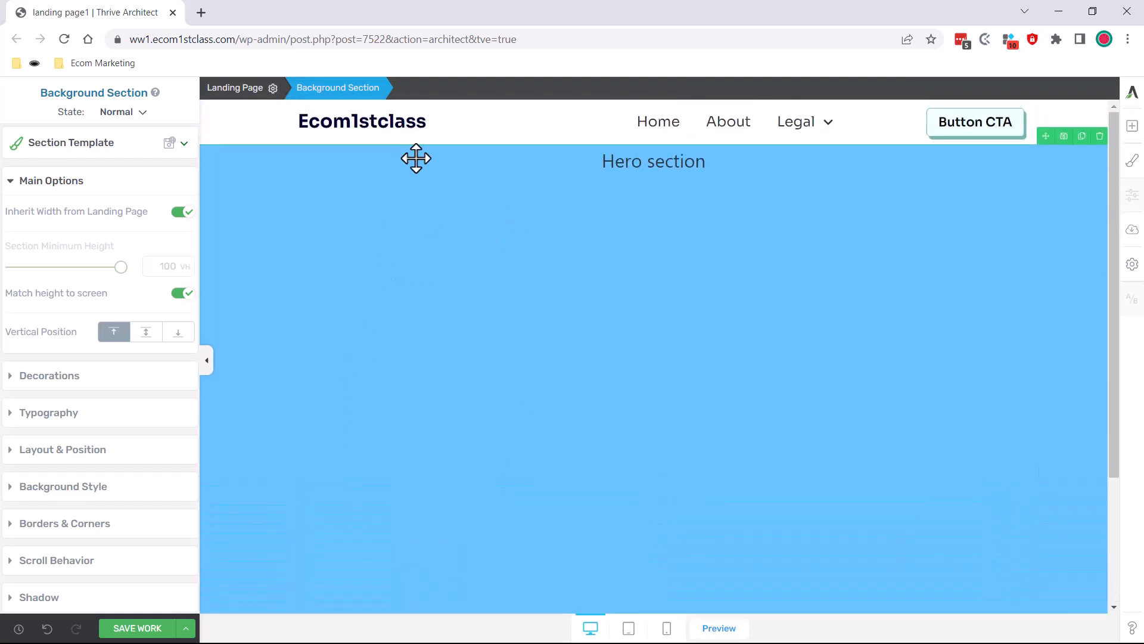
left_click(214, 132)
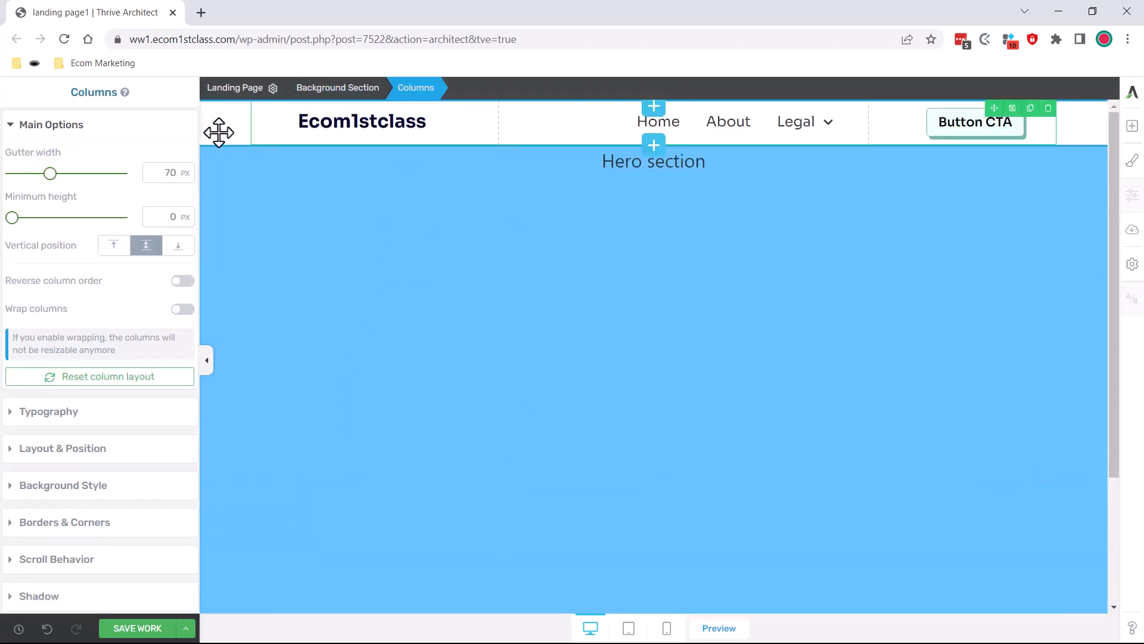
left_click(535, 304)
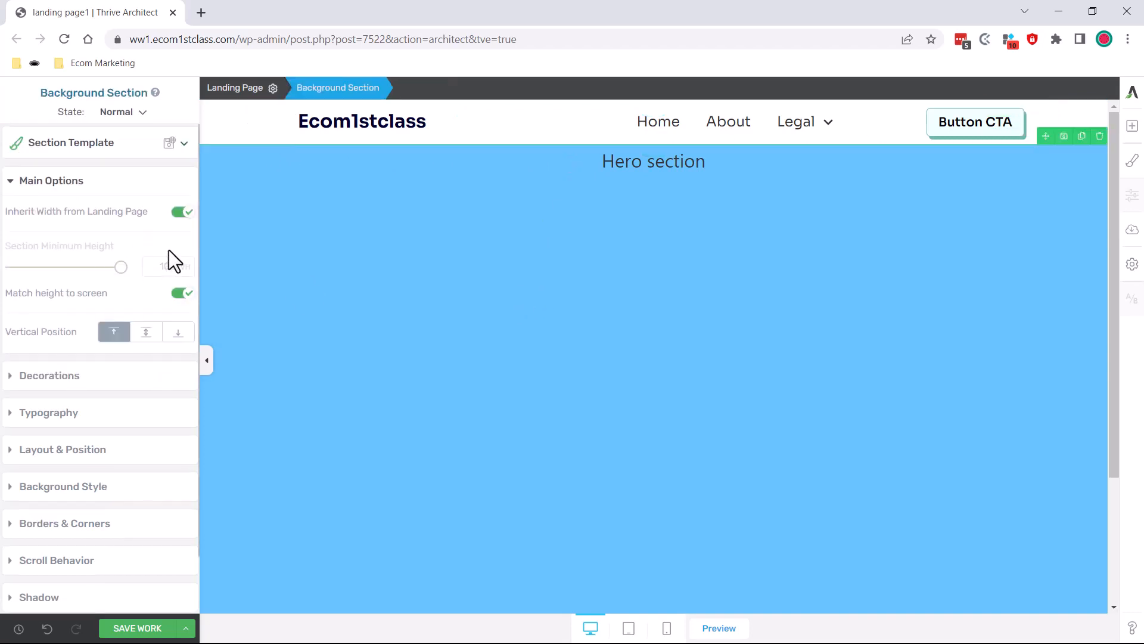
left_click(146, 332)
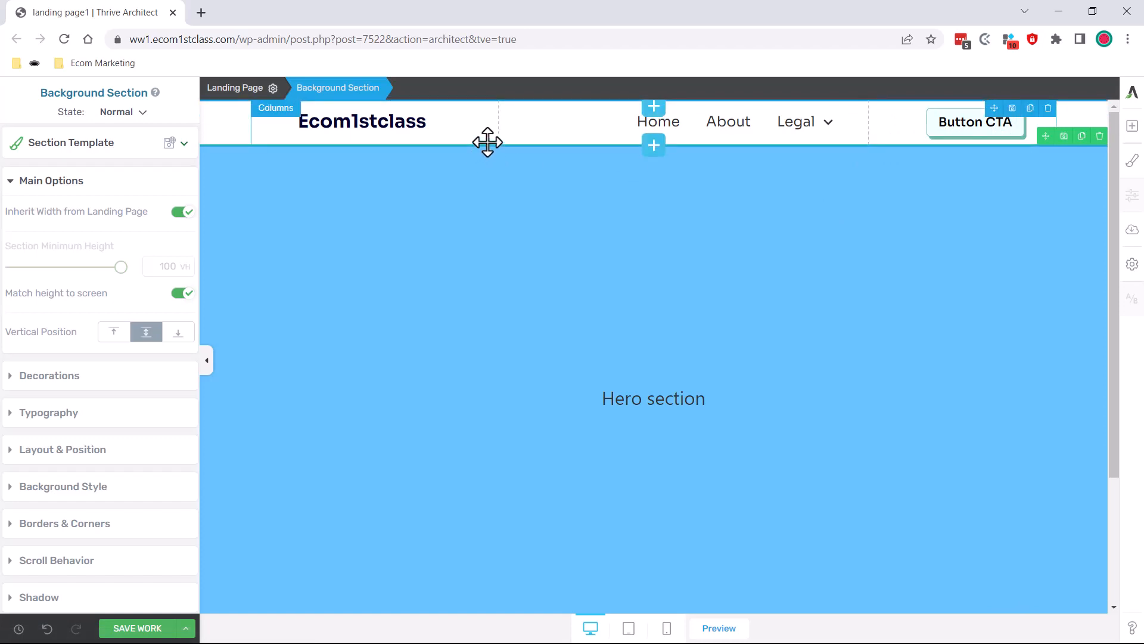
Step: Duplicate the whole header columns element holding the logo, menu and CTA button
left_click(281, 141)
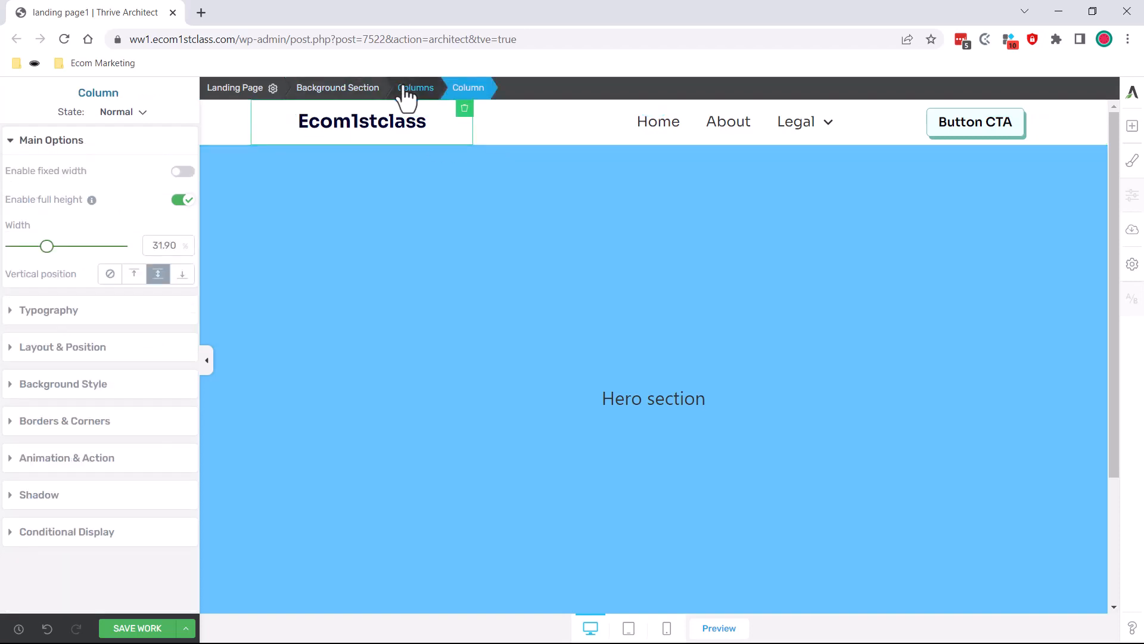
left_click(403, 89)
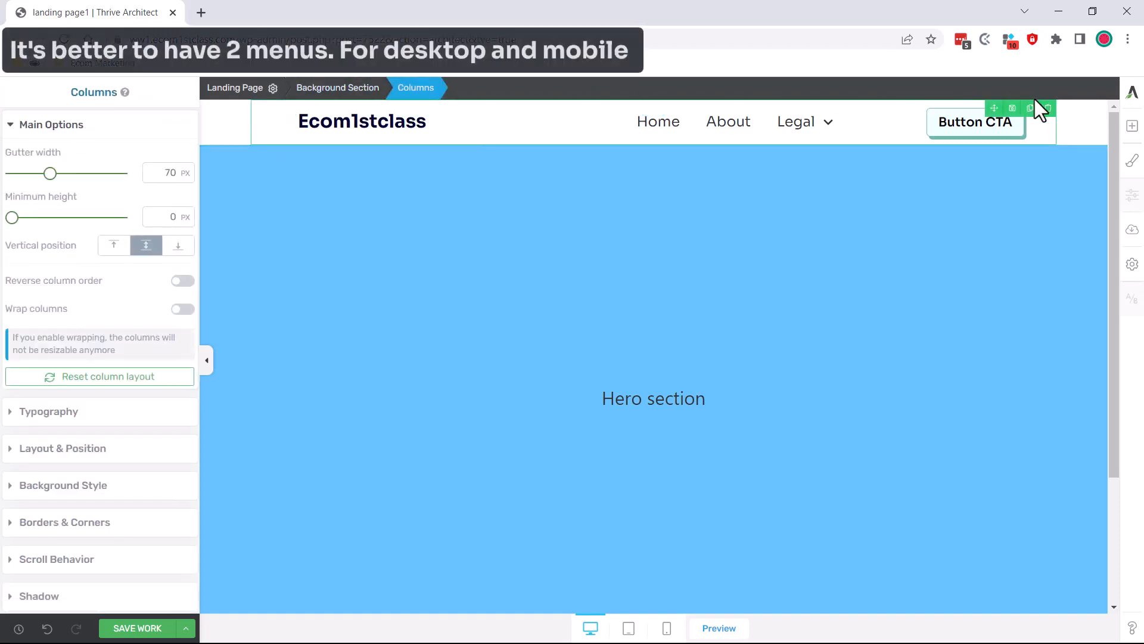
left_click(1031, 109)
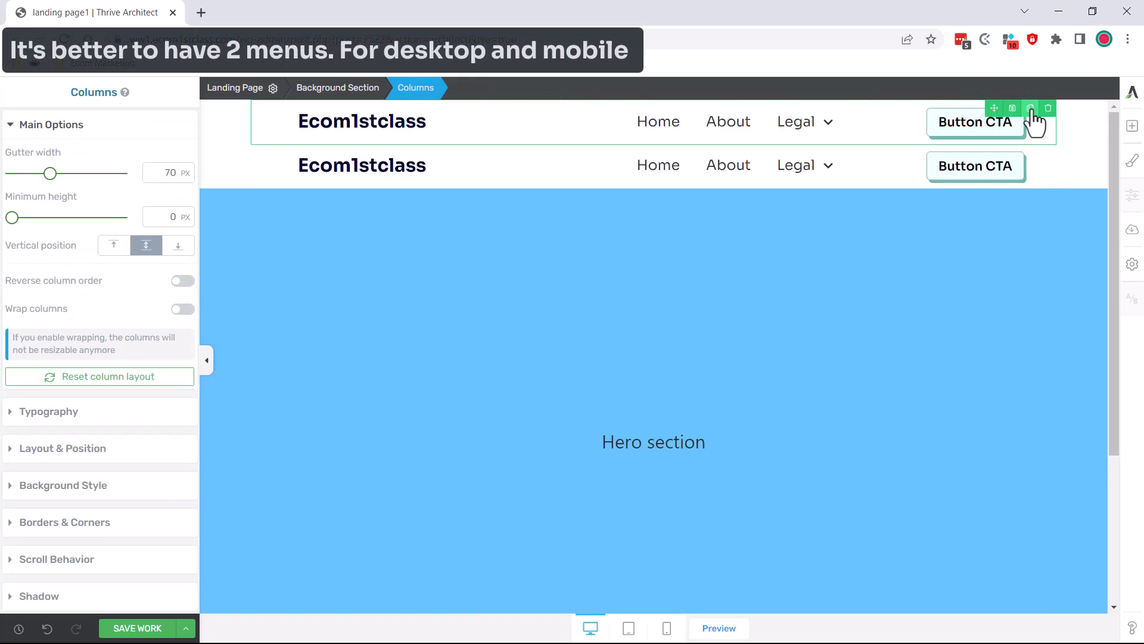
Step: Make the upper header columns visible on desktop only by hiding them on tablet and mobile
left_click(276, 134)
left_click(410, 89)
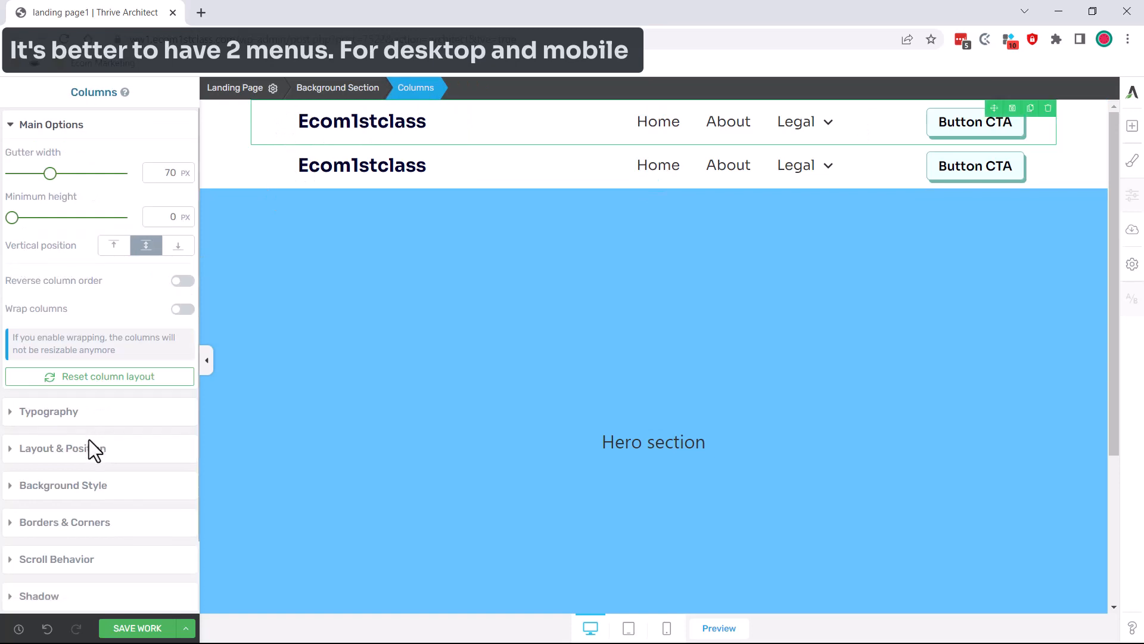
scroll(89, 442, "down", 2)
left_click(91, 560)
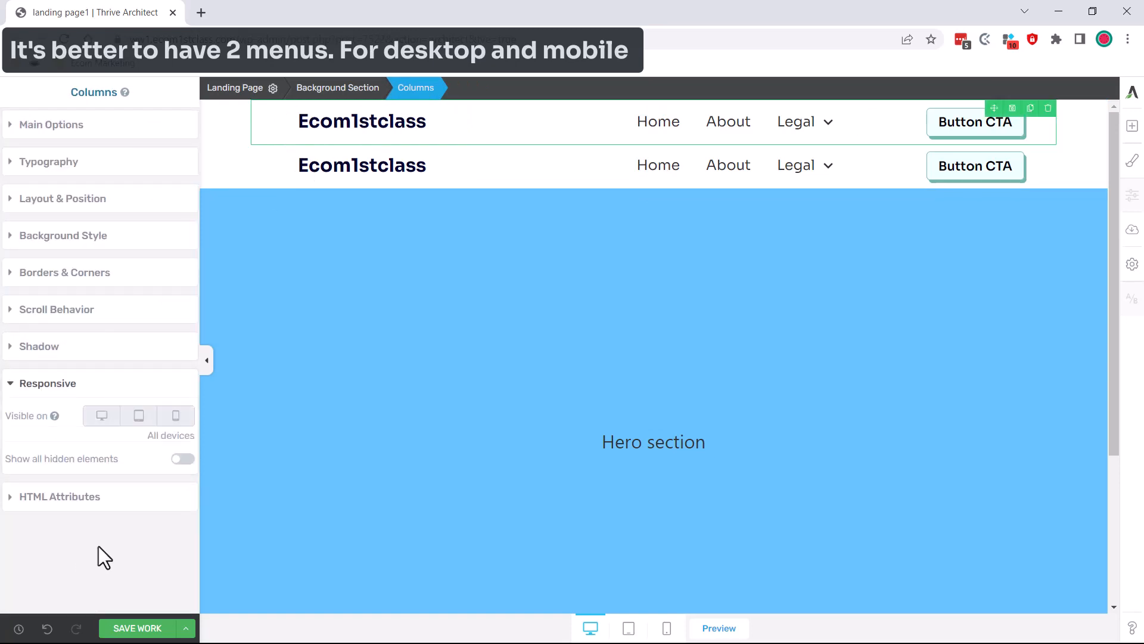
left_click(140, 417)
left_click(176, 417)
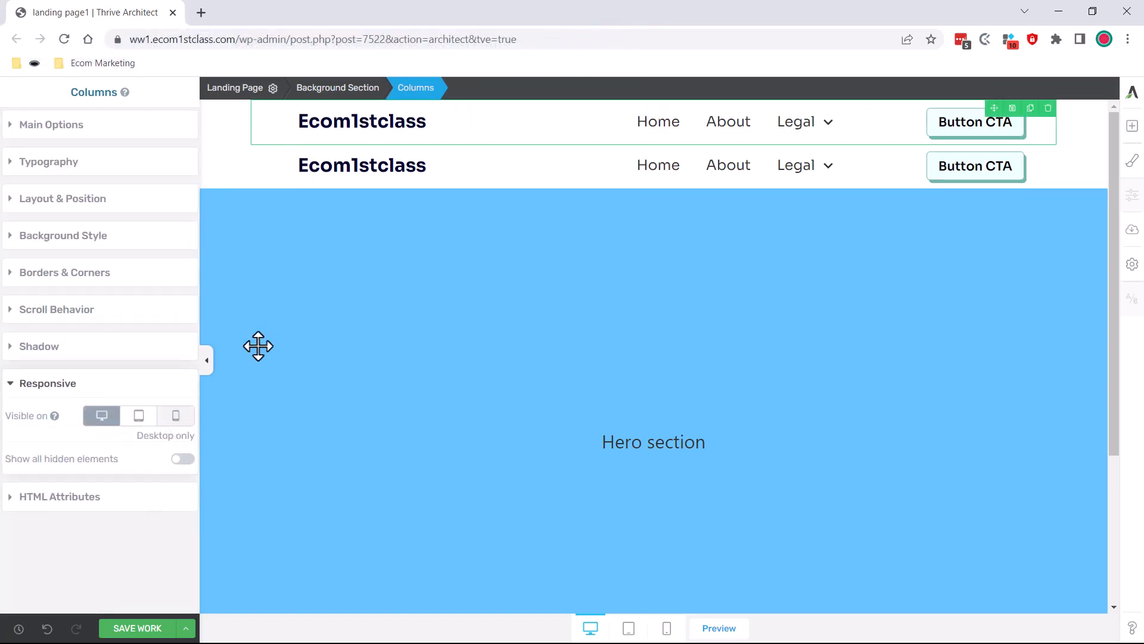
Step: Delete the CTA button and its emptied column from the lower header copy
left_click(297, 184)
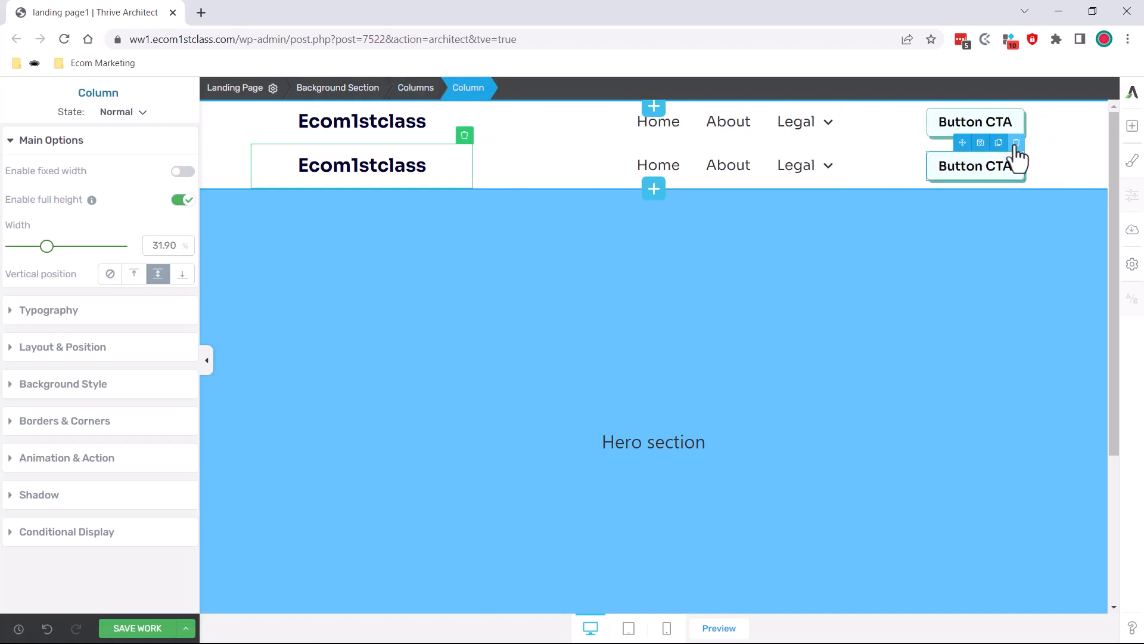
left_click(1016, 144)
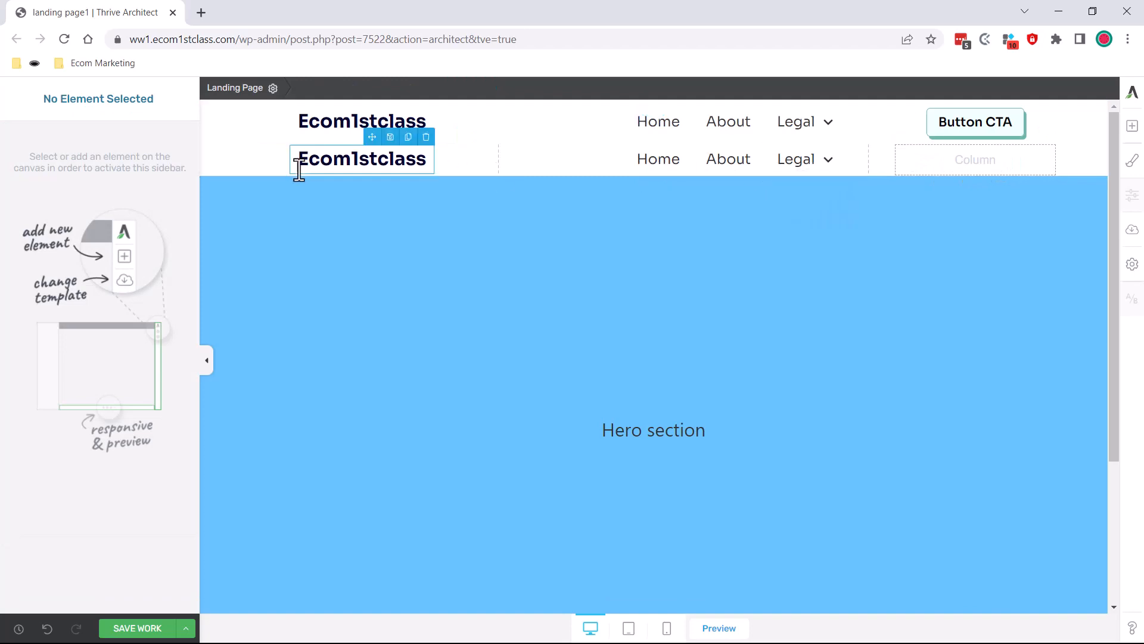
left_click(1049, 139)
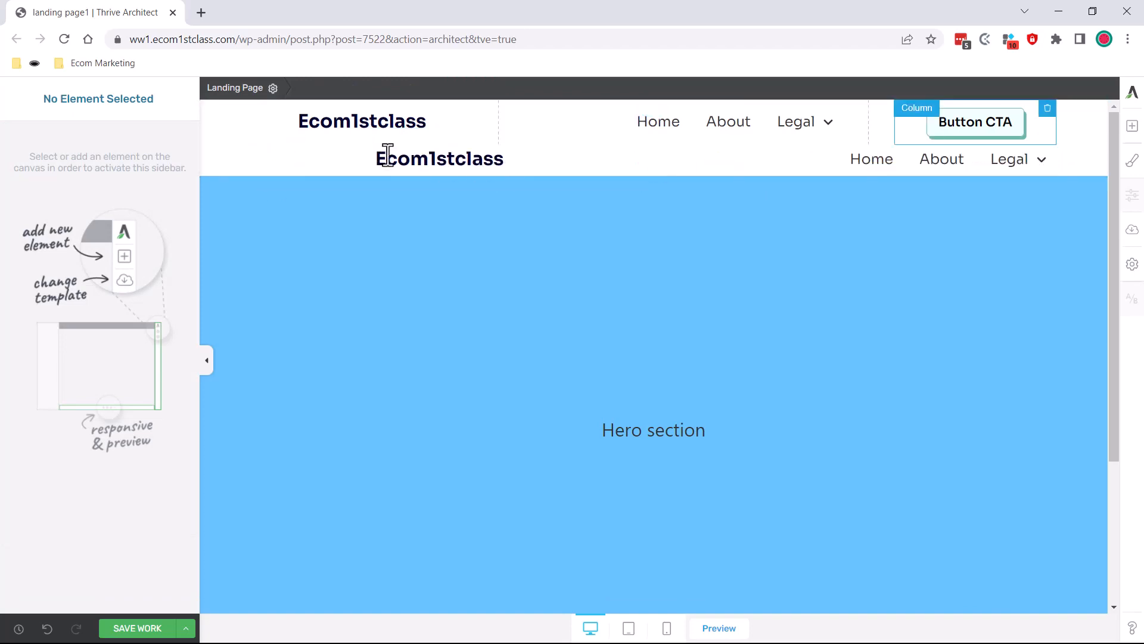
Step: Set the lower header columns' maximum width to 533 px and their gutter width to 0 px
left_click(322, 170)
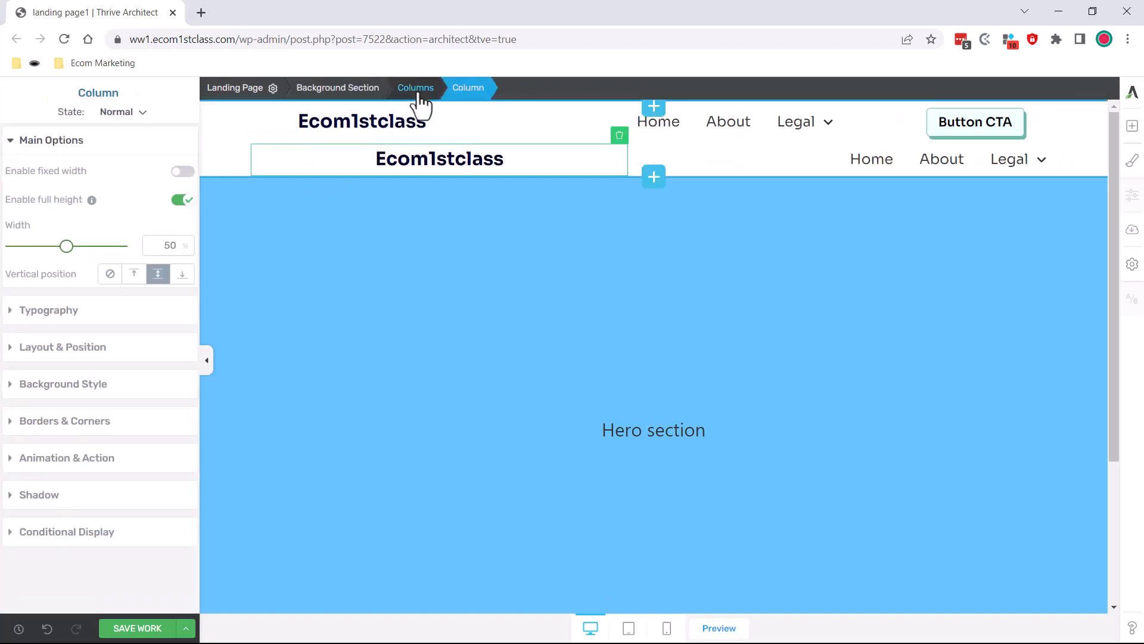
left_click(417, 90)
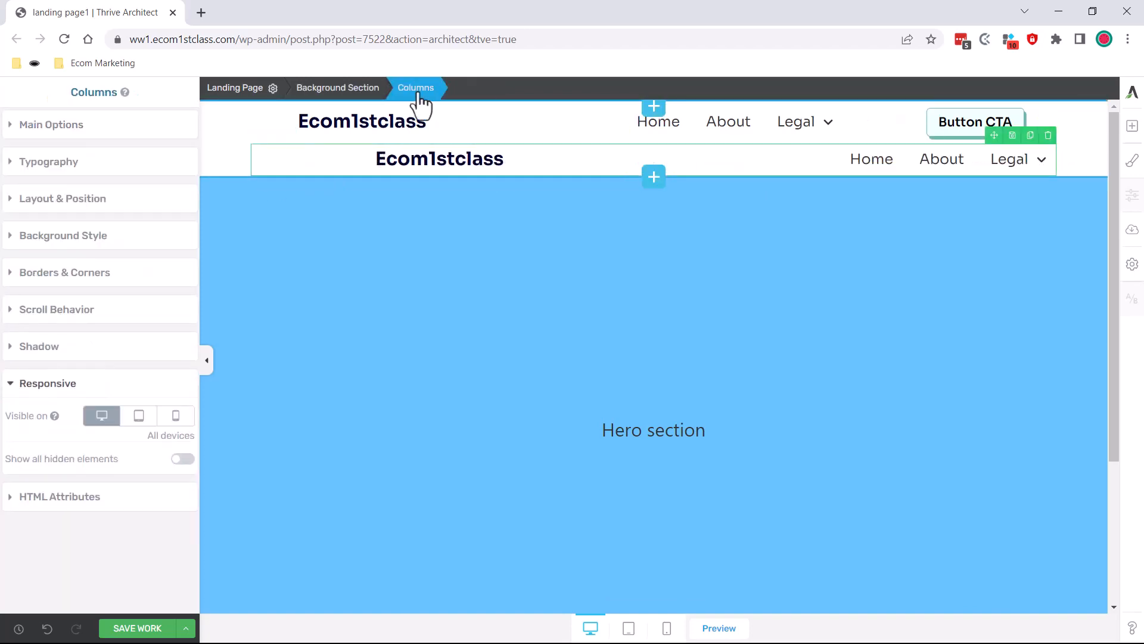
left_click(143, 128)
left_click(84, 449)
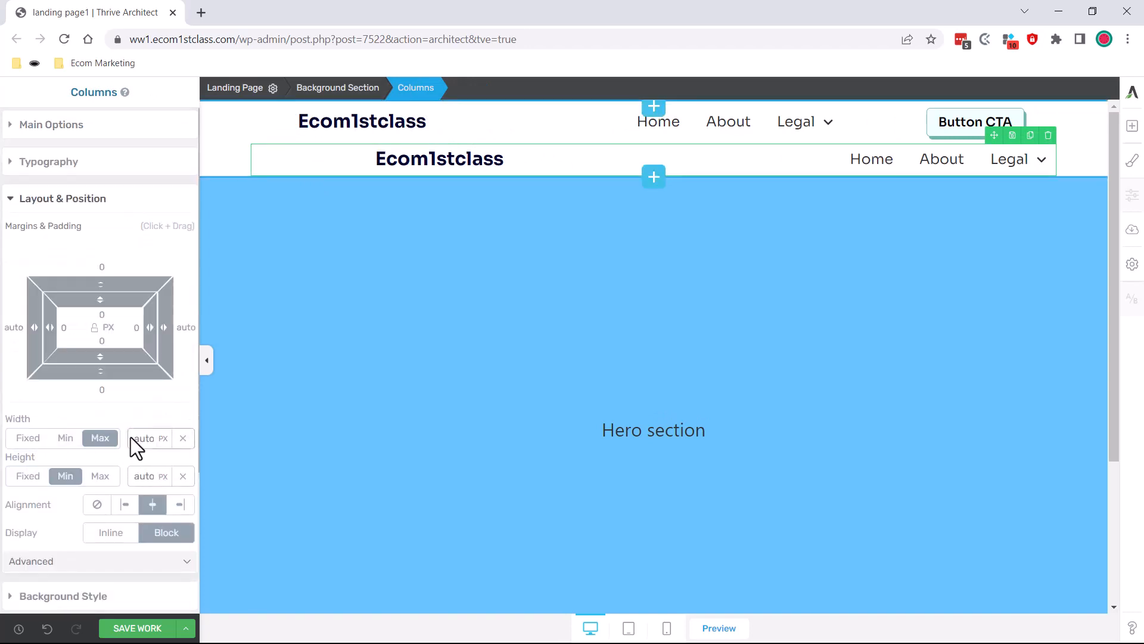
left_click_drag(134, 438, 147, 539)
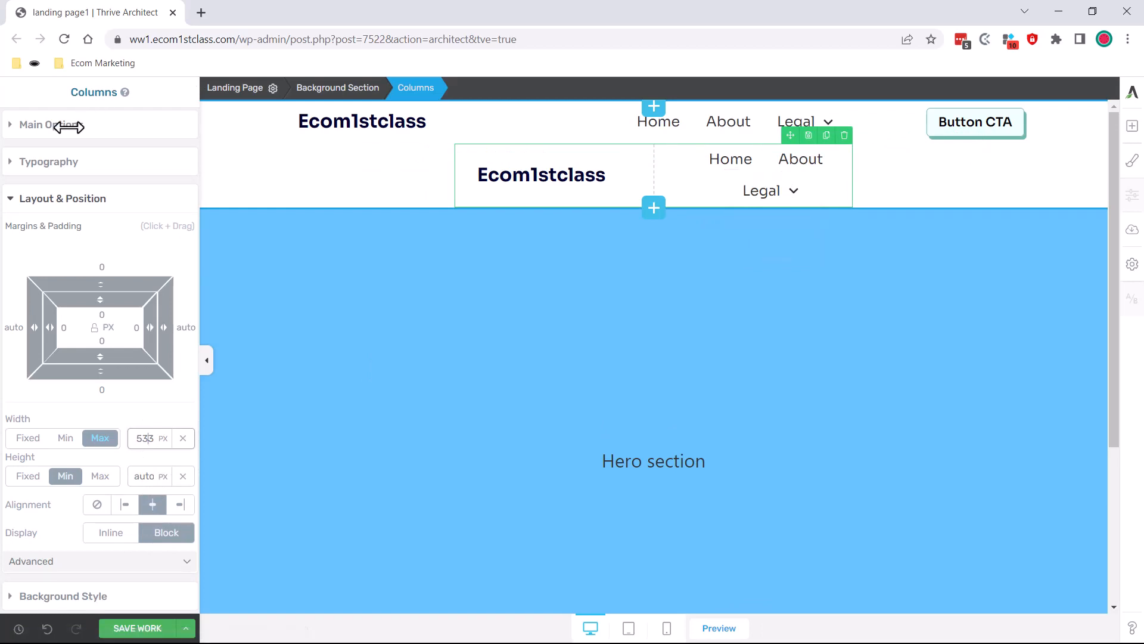
left_click(68, 127)
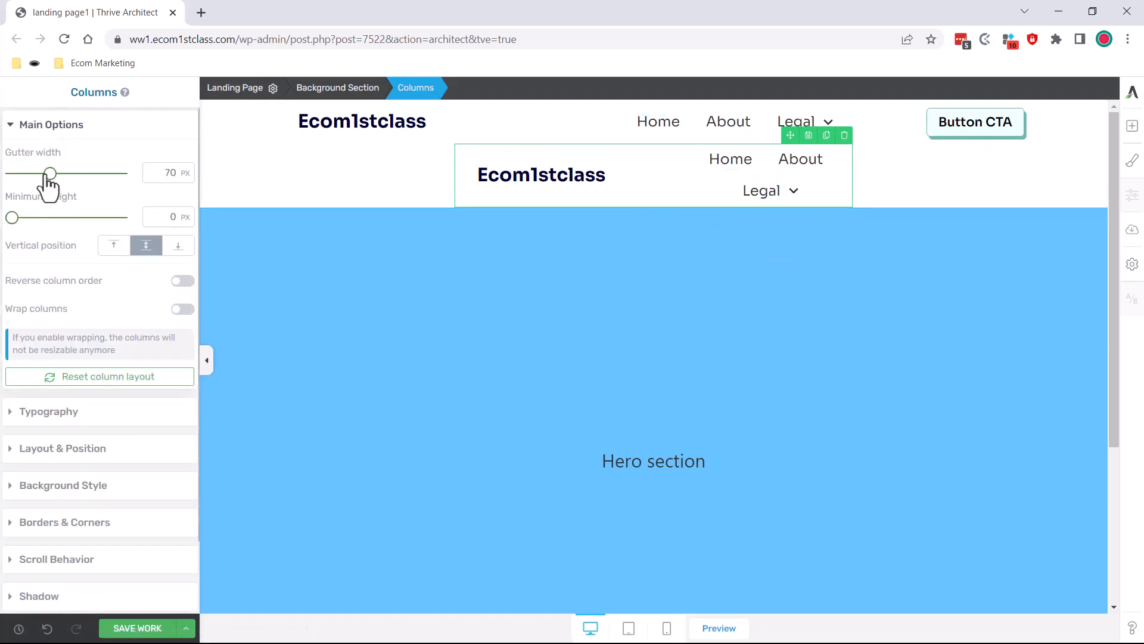
left_click_drag(49, 174, 12, 175)
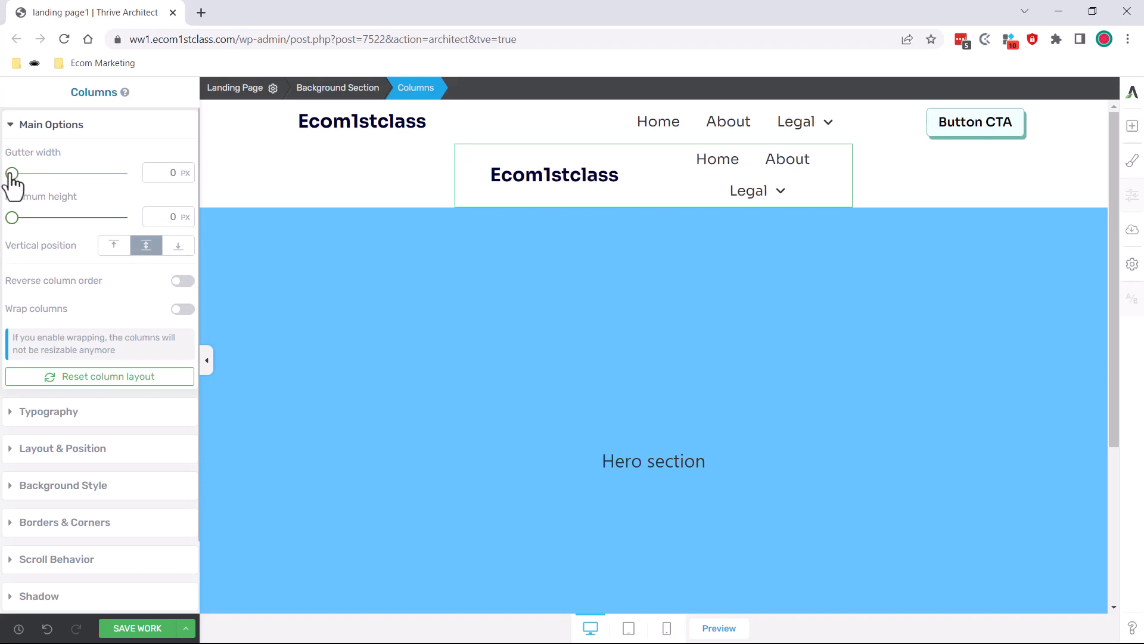
Step: Switch the lower header's custom menu to a hamburger toggle and centre it in its column
left_click(727, 171)
left_click(532, 88)
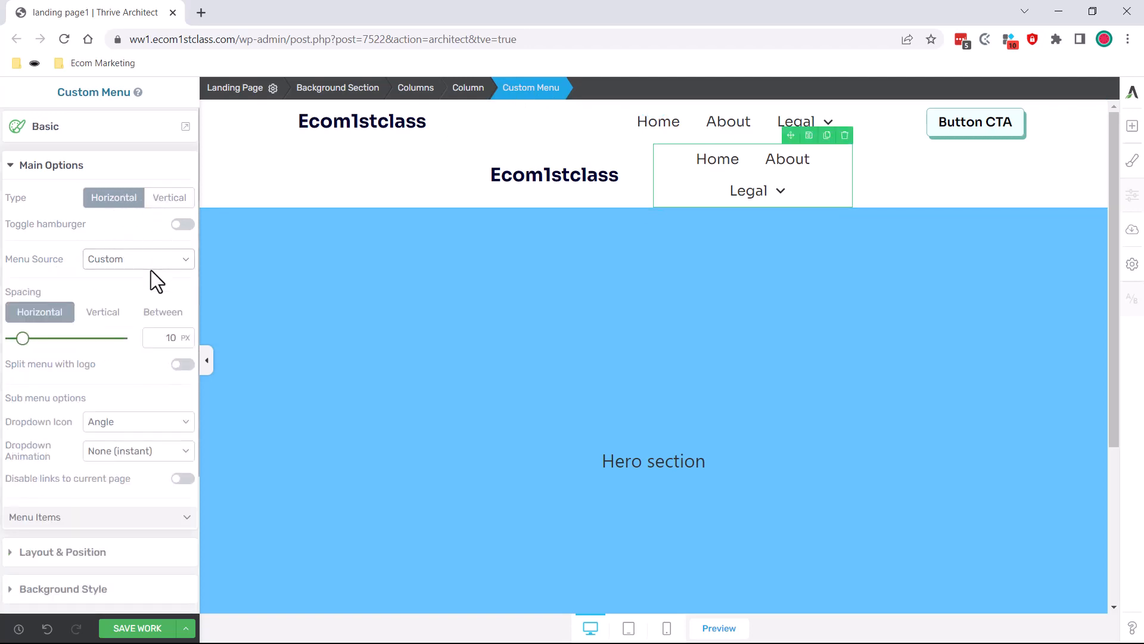
left_click(180, 226)
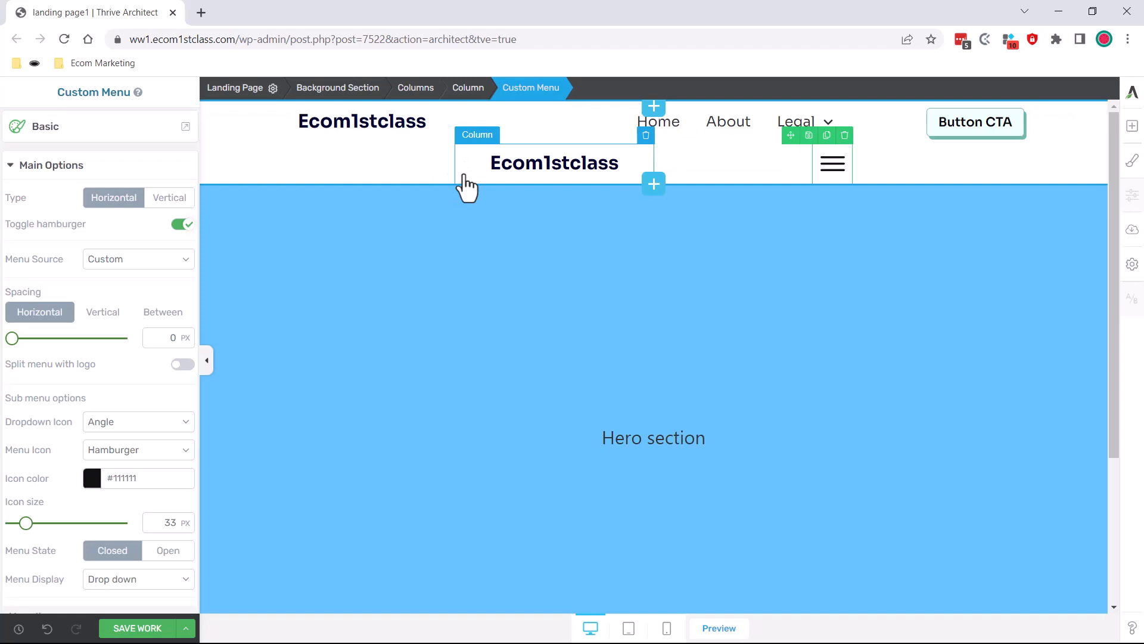
scroll(153, 518, "down", 3)
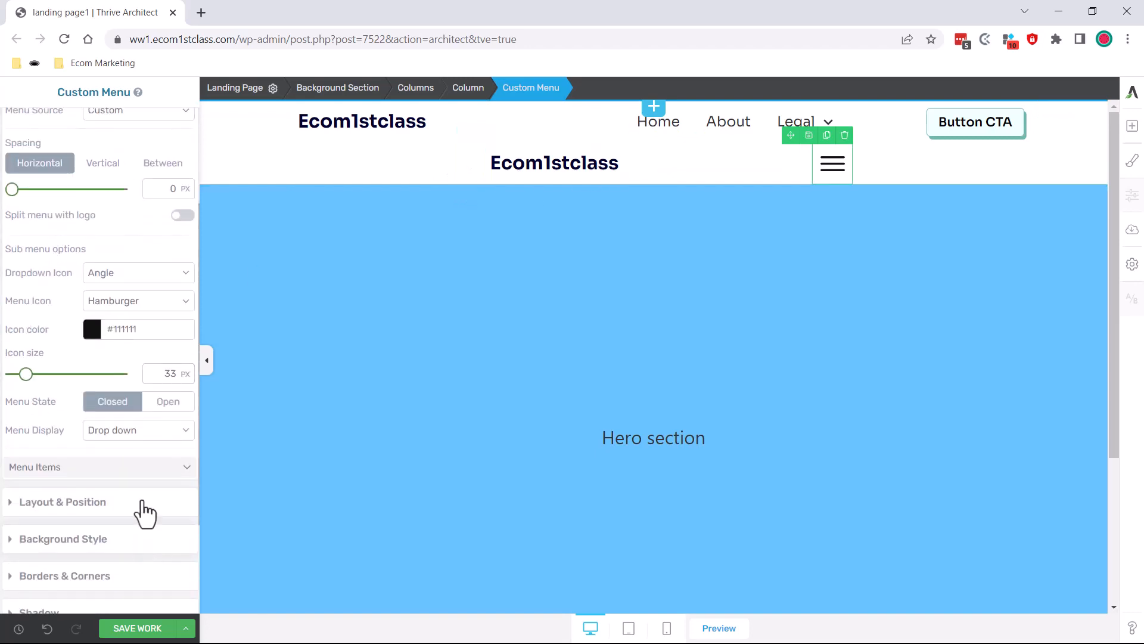
left_click(145, 506)
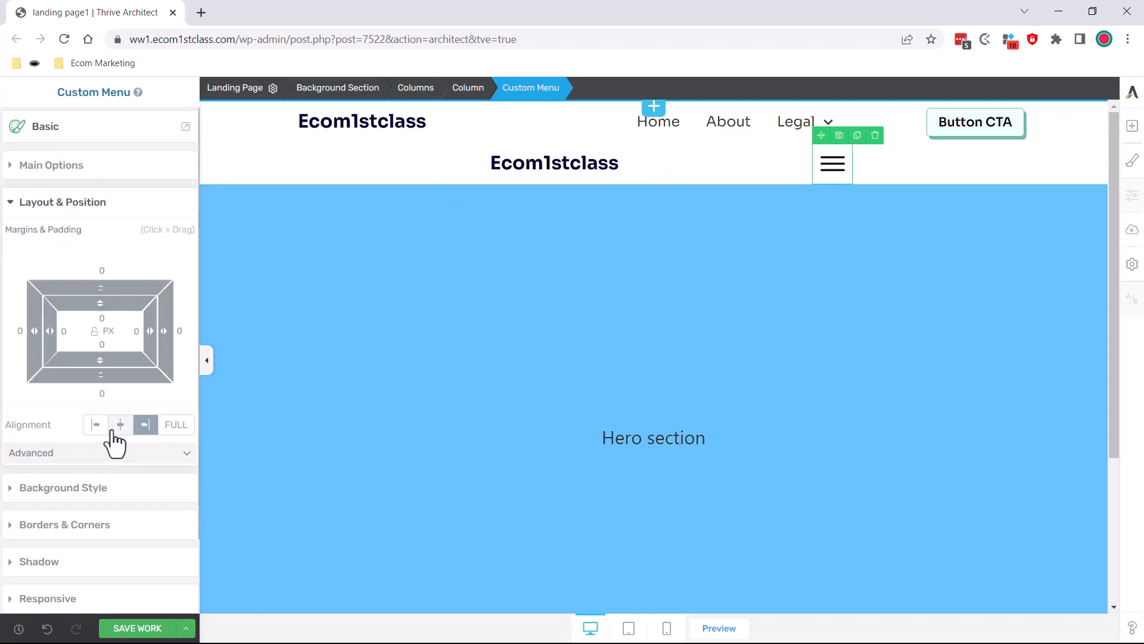
left_click(116, 427)
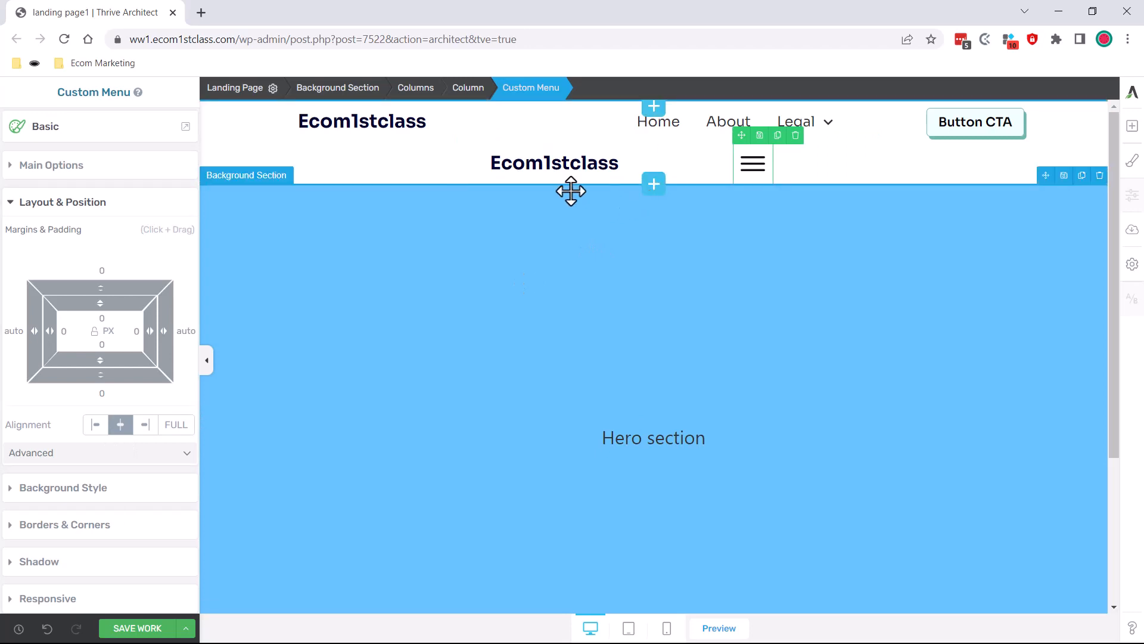
Step: Hide the lower header columns on desktop so they show on tablet and mobile only
left_click(461, 179)
left_click(415, 88)
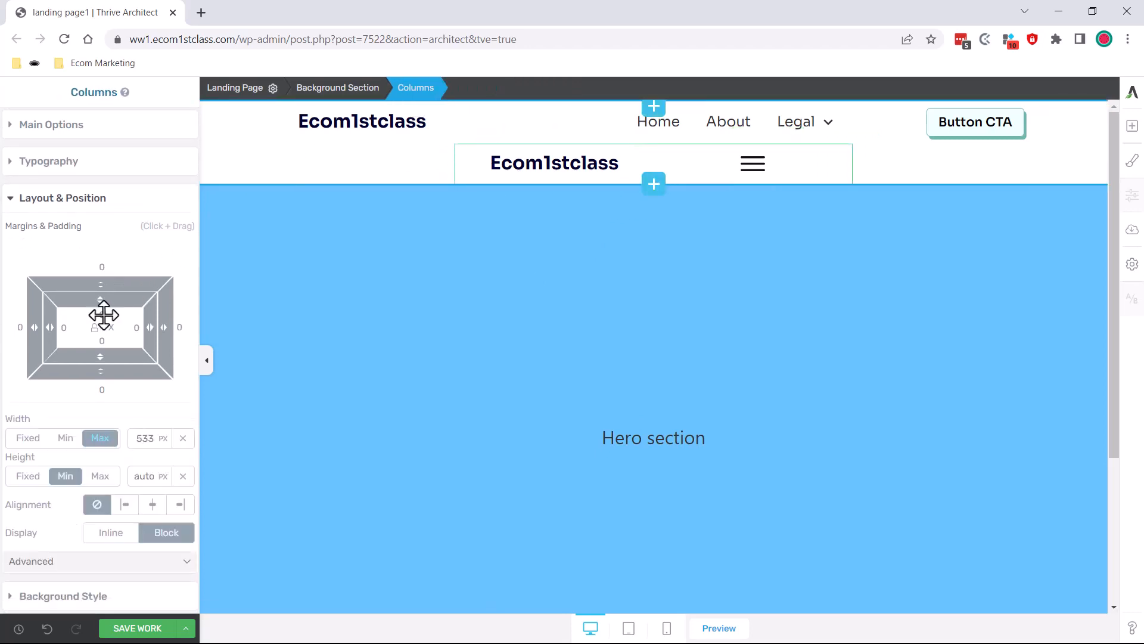
scroll(123, 431, "down", 3)
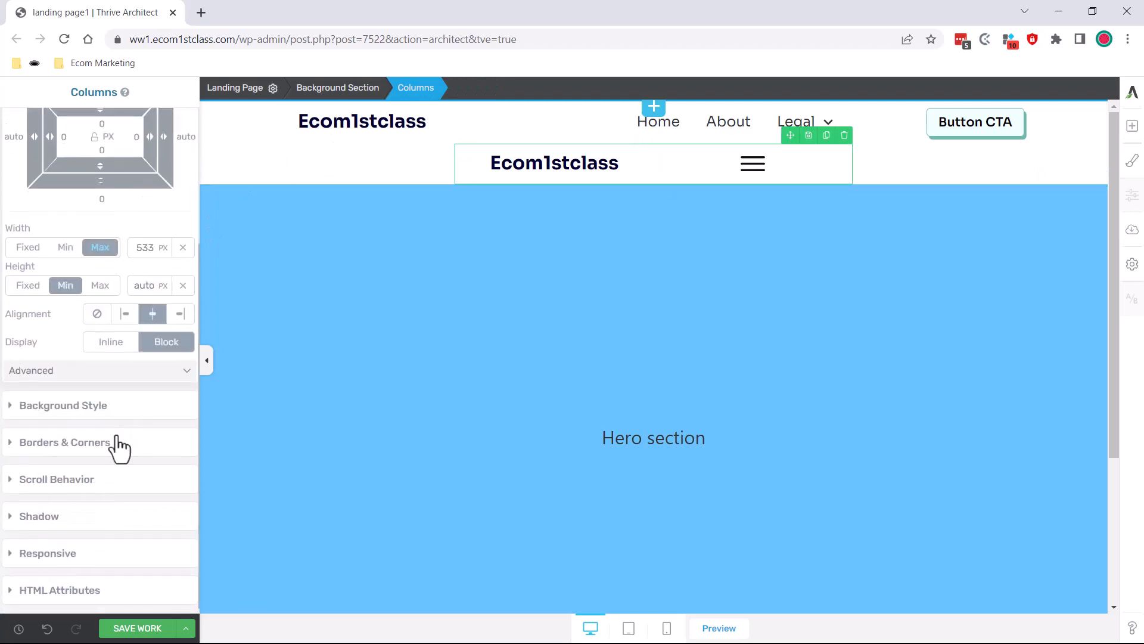
left_click(76, 555)
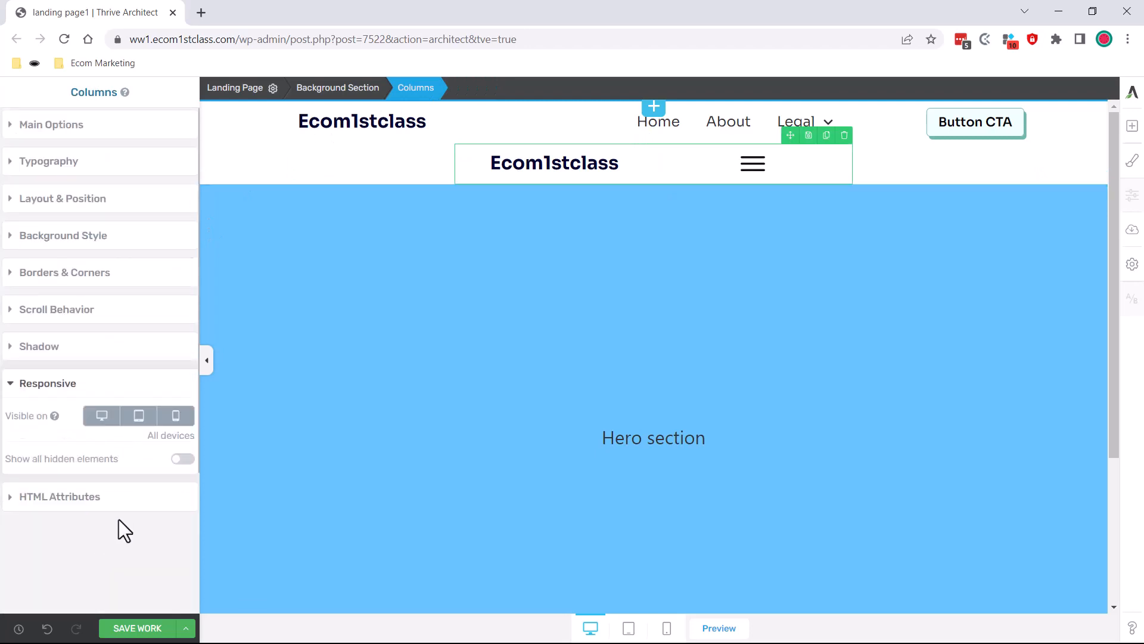
left_click(102, 417)
Step: Reduce the footer background section's minimum height to 1 px
scroll(882, 205, "down", 3)
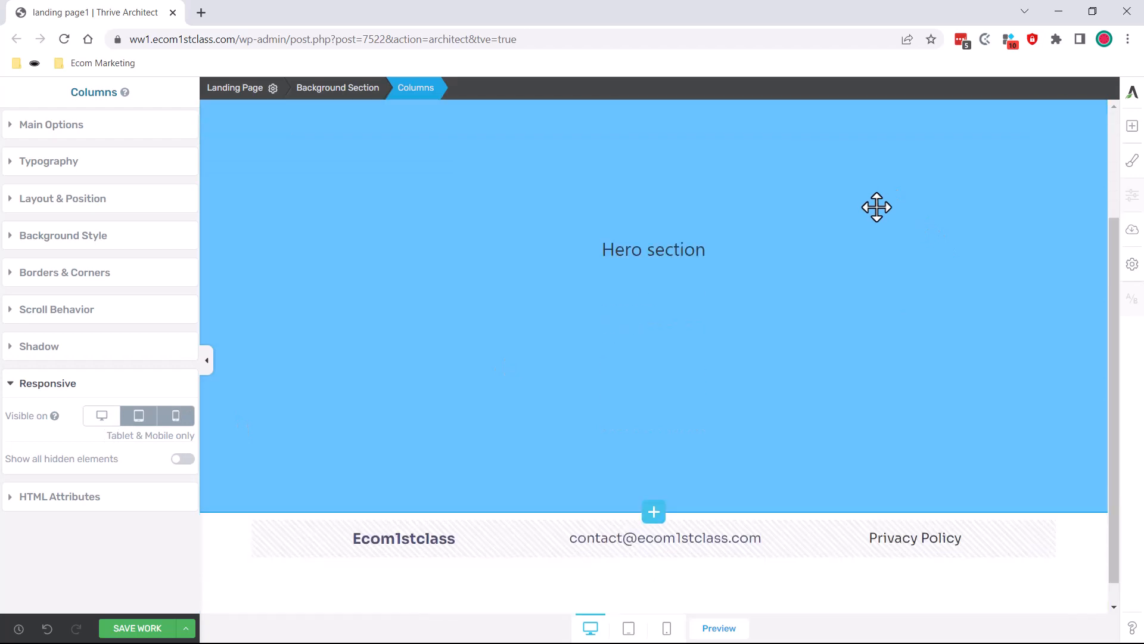
left_click(295, 559)
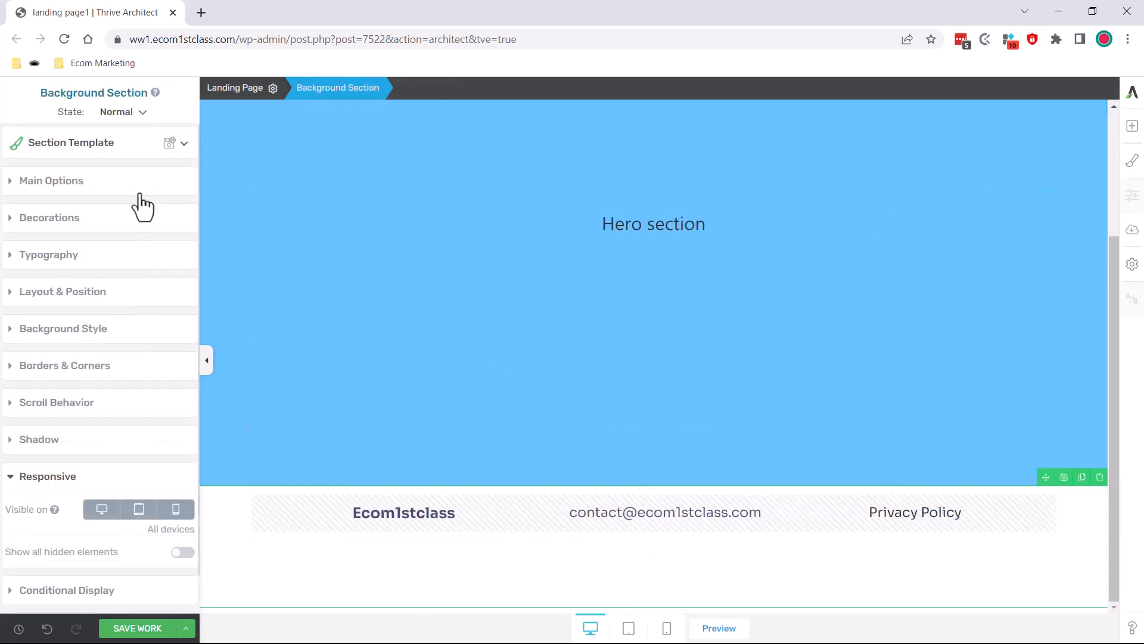
left_click(196, 187)
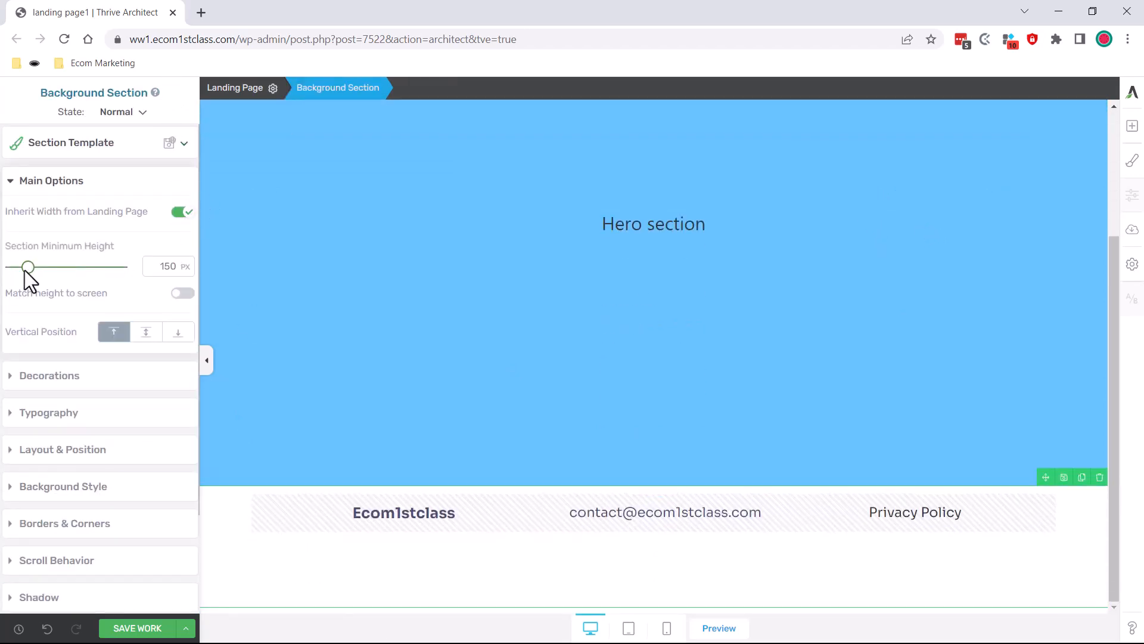
left_click_drag(4, 273, 1, 273)
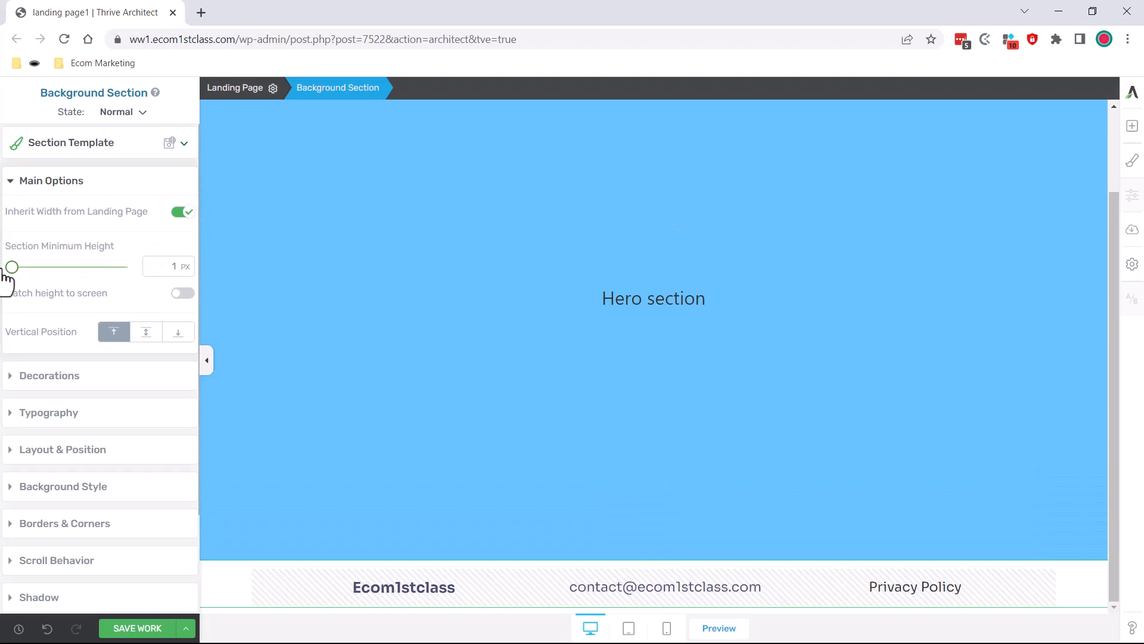
Step: Remove the solid colour background layer from the footer columns
left_click(255, 599)
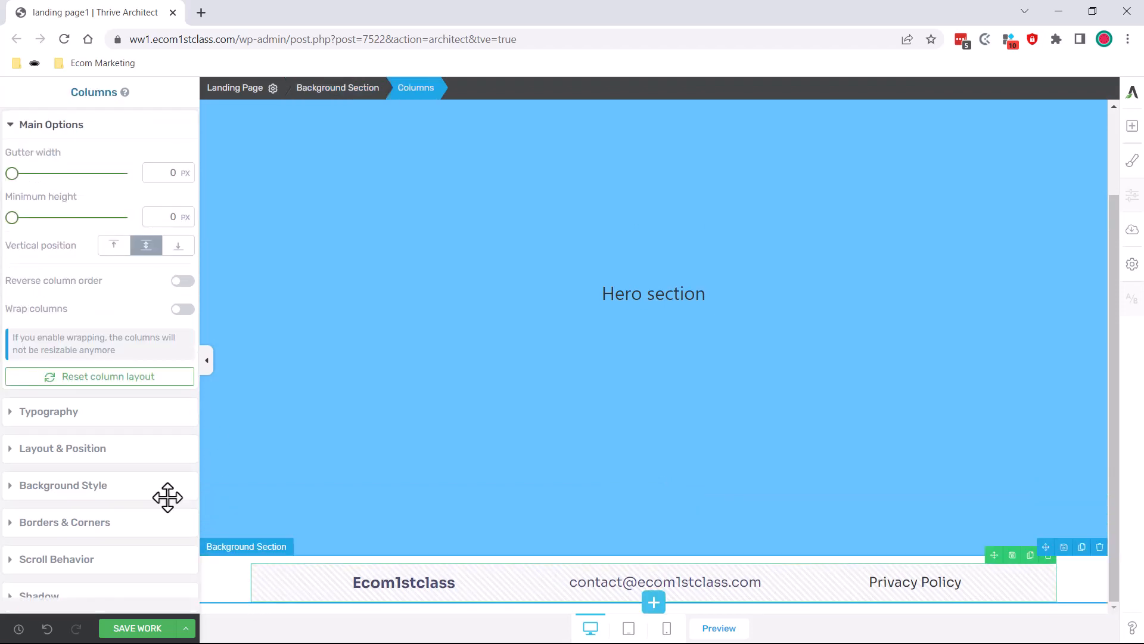
left_click(125, 488)
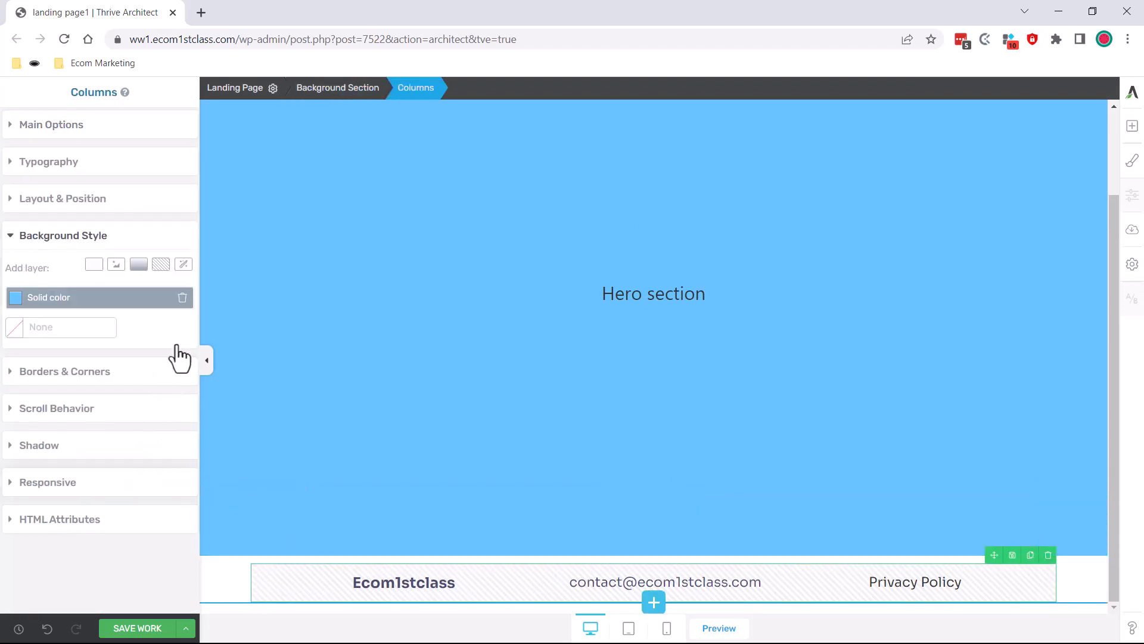
left_click(182, 297)
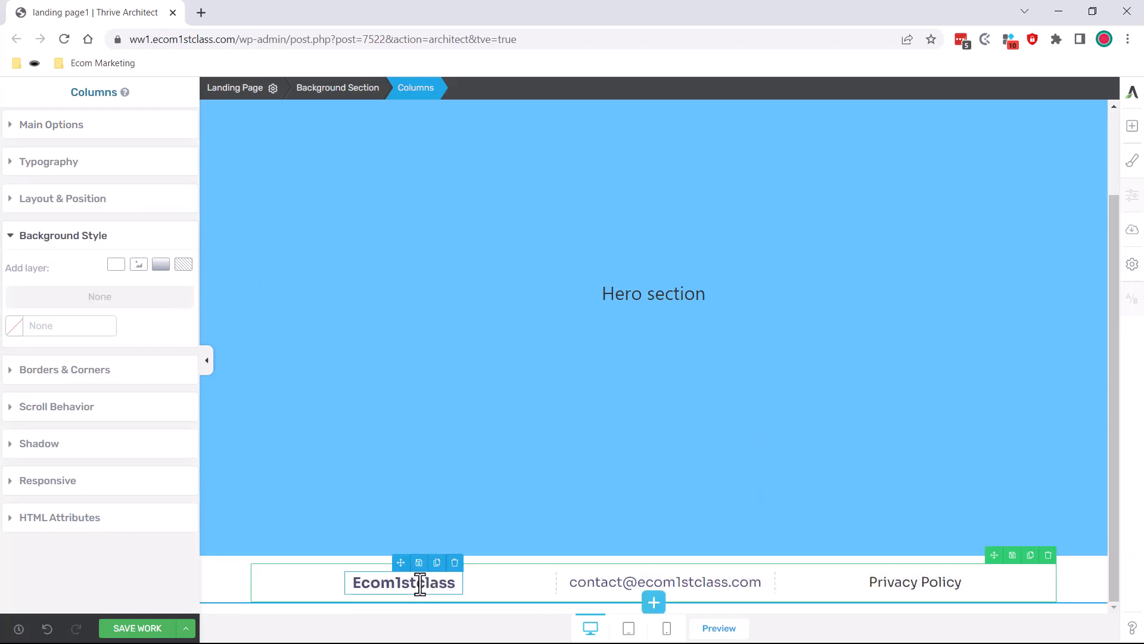
Step: In tablet view, widen the footer's middle column from both sides so the contact e-mail fits on one line
scroll(529, 508, "up", 2)
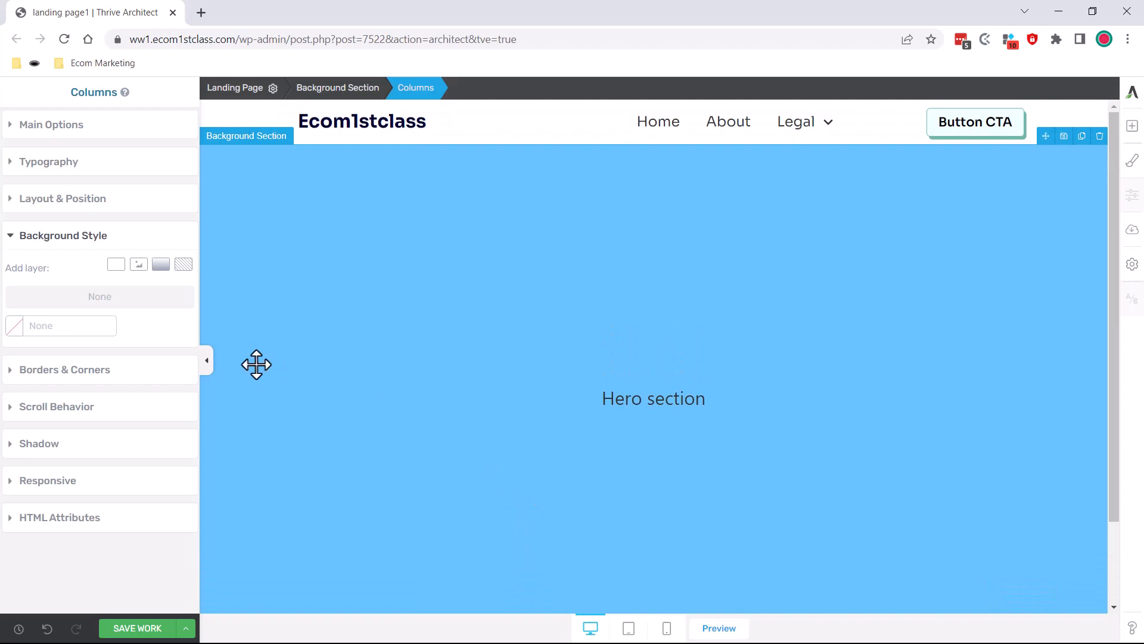
left_click(206, 362)
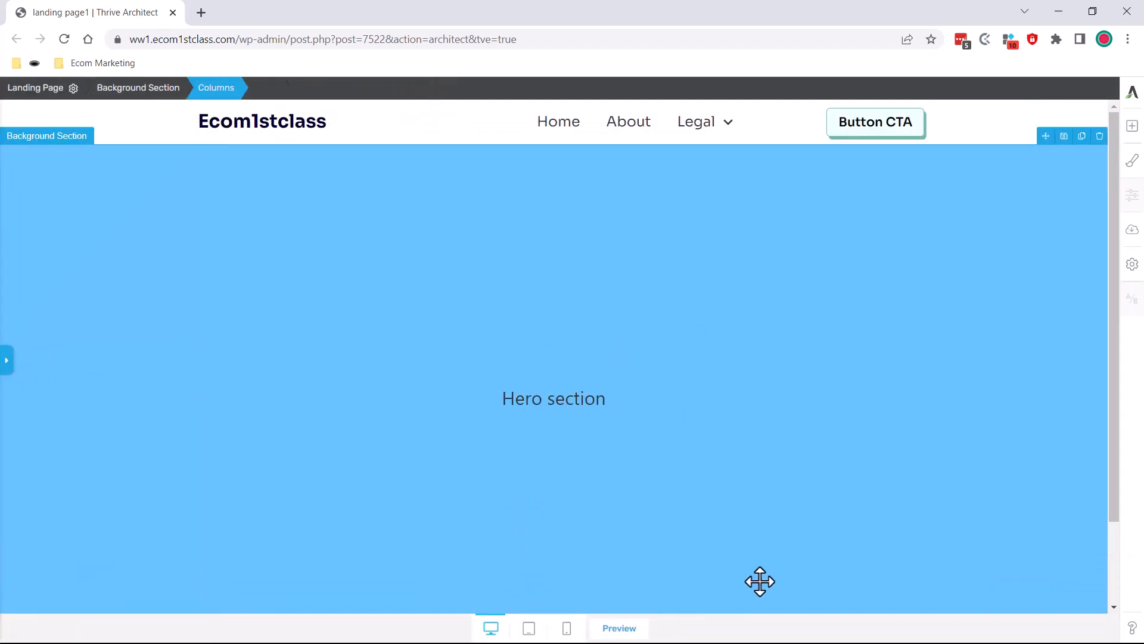
left_click(529, 628)
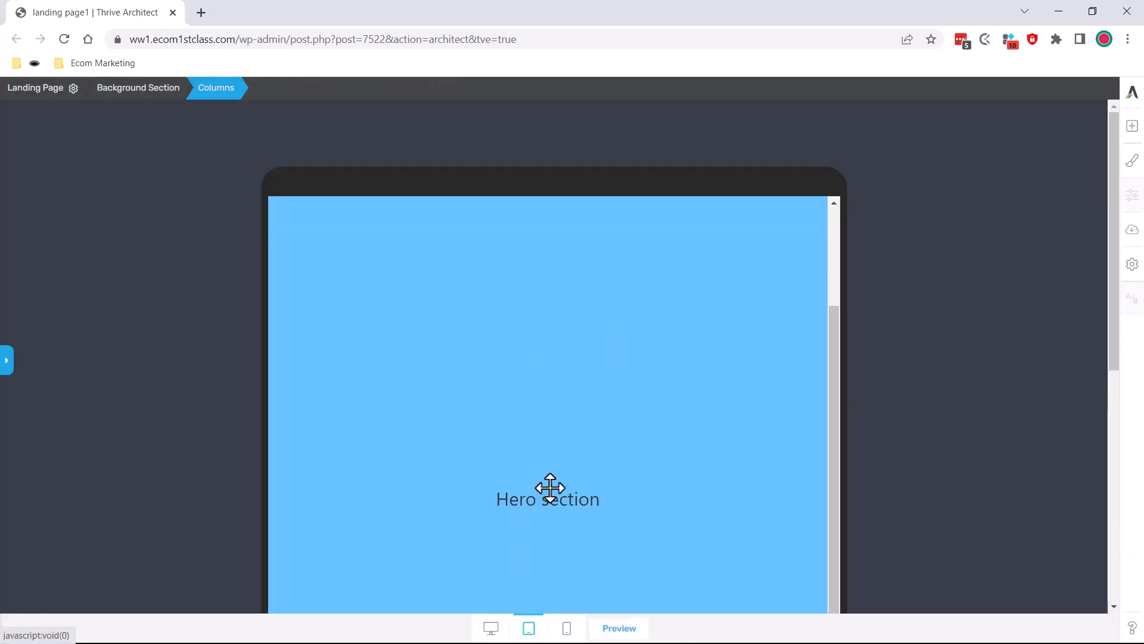
scroll(1031, 396, "down", 5)
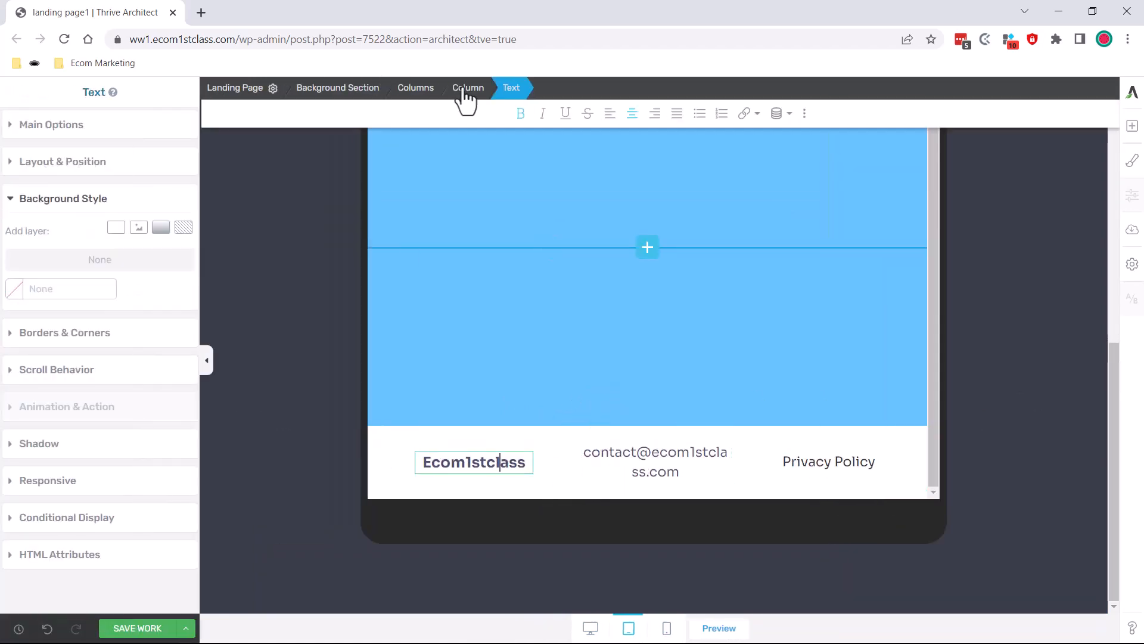
left_click(433, 93)
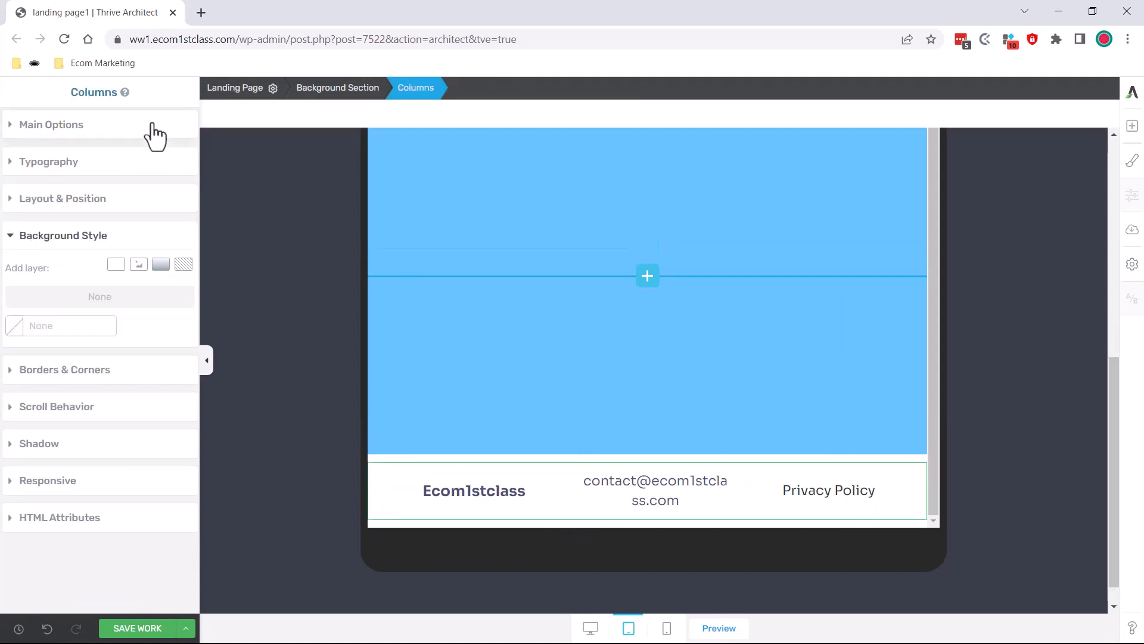
left_click(156, 138)
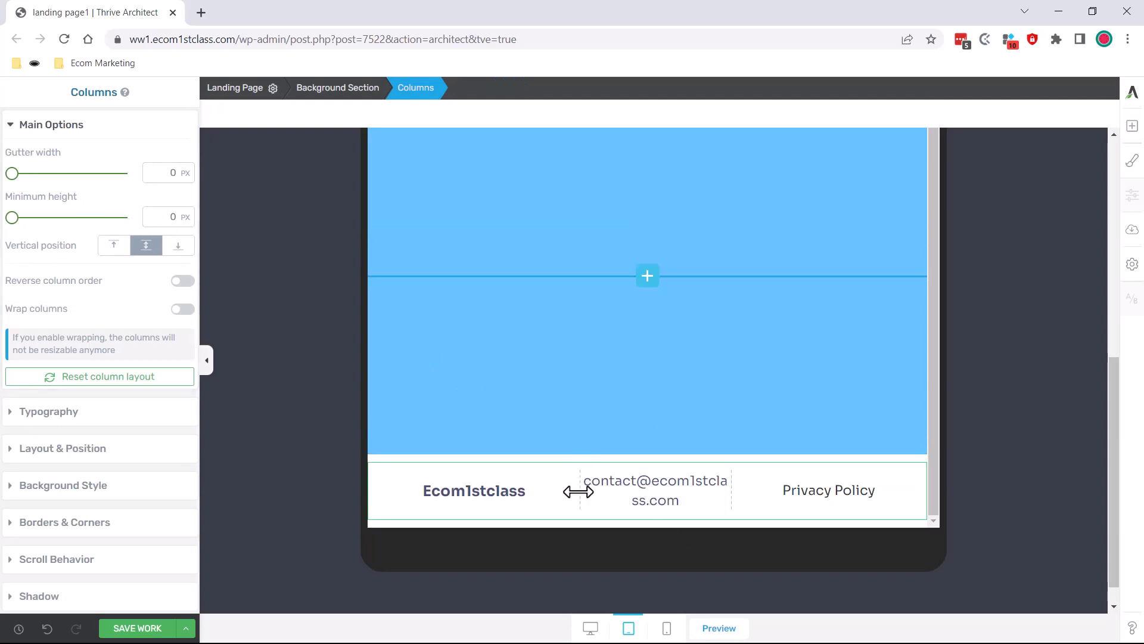
left_click_drag(578, 491, 544, 486)
left_click_drag(742, 486, 768, 501)
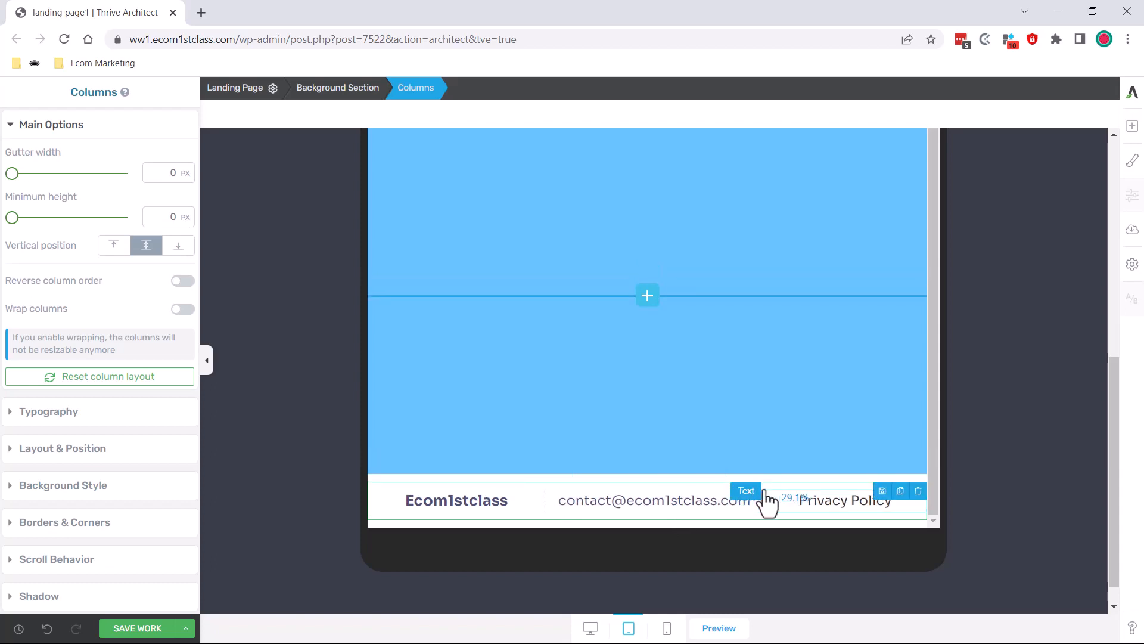
Step: Set the font size of the footer's contact e-mail and Privacy Policy texts to 17 px in tablet view
left_click(701, 505)
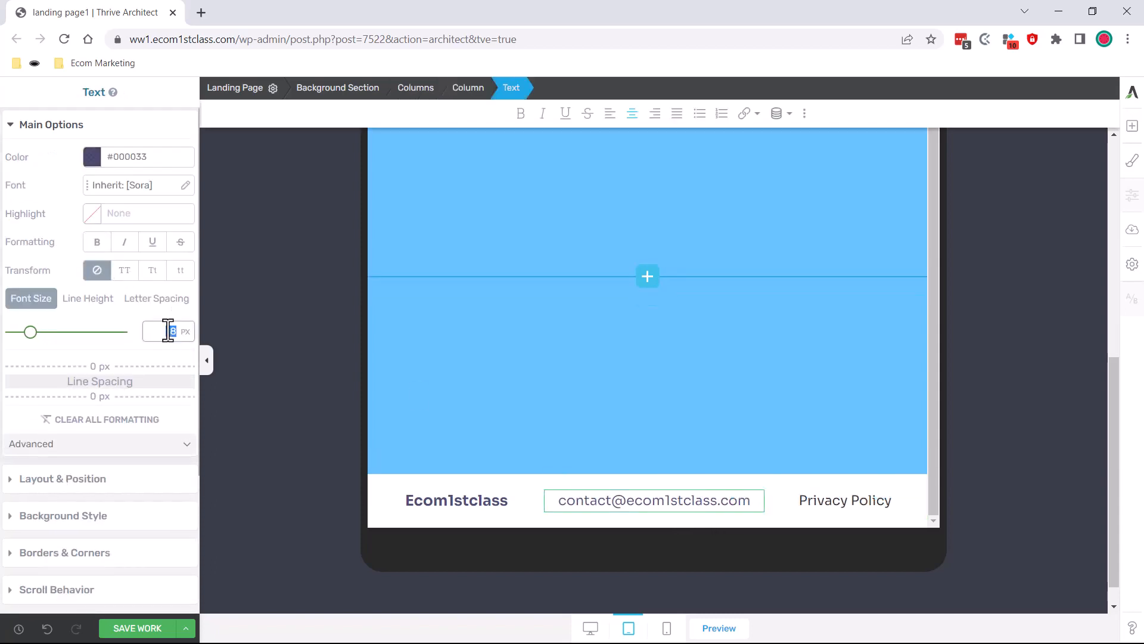
type("17")
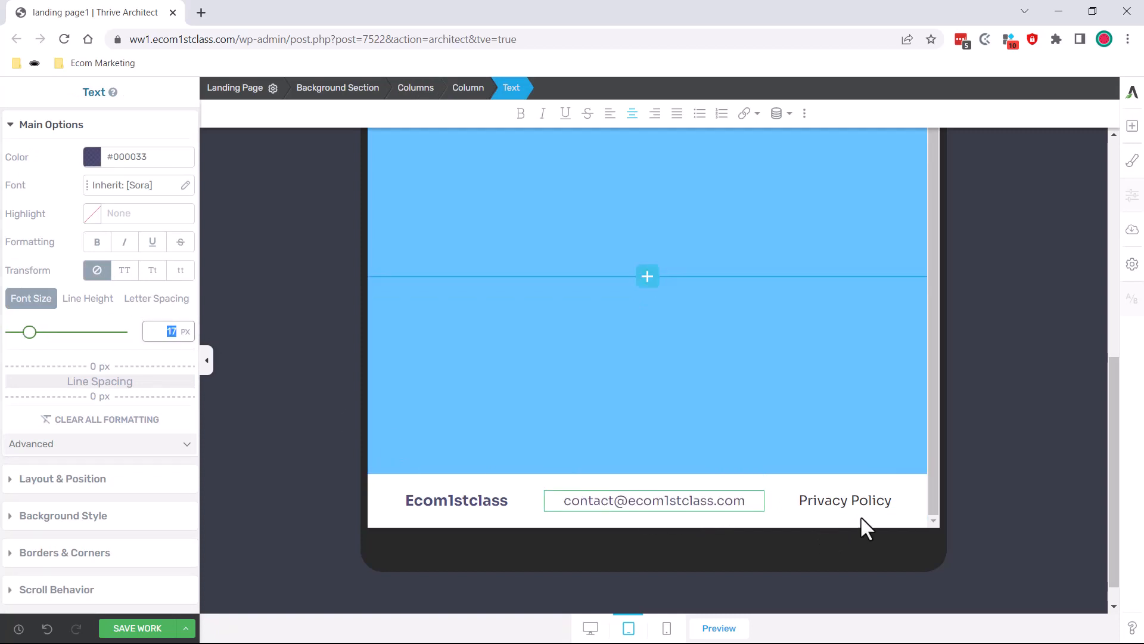
left_click(852, 502)
left_click(167, 332)
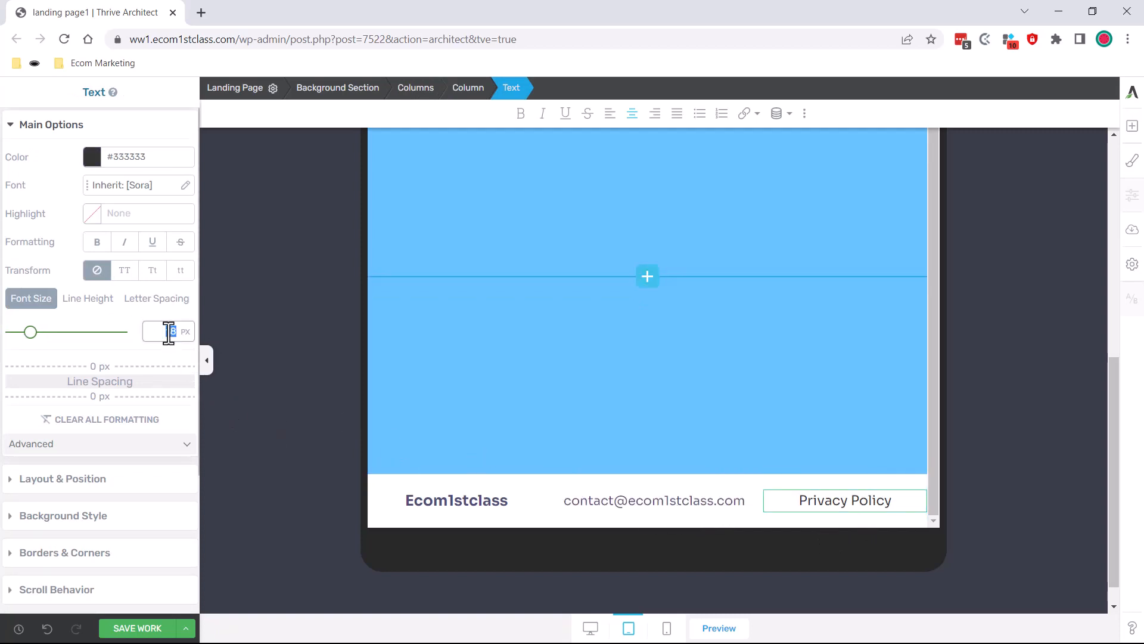
type("17")
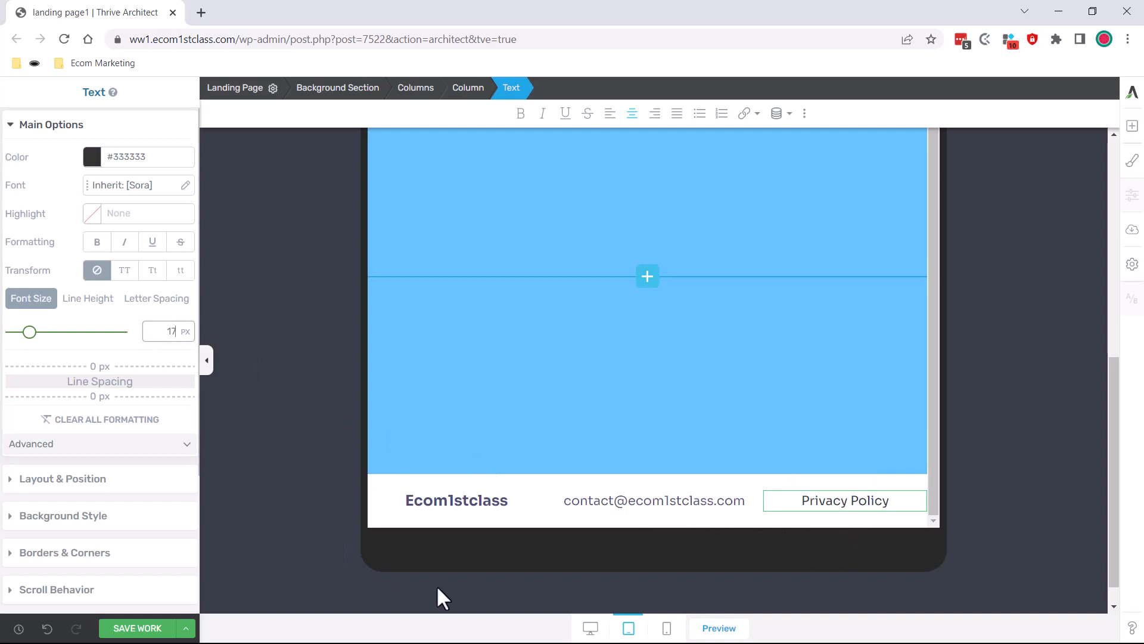
Step: In mobile view, give the Ecom1stclass title in the header a top margin of 5 px
left_click(667, 626)
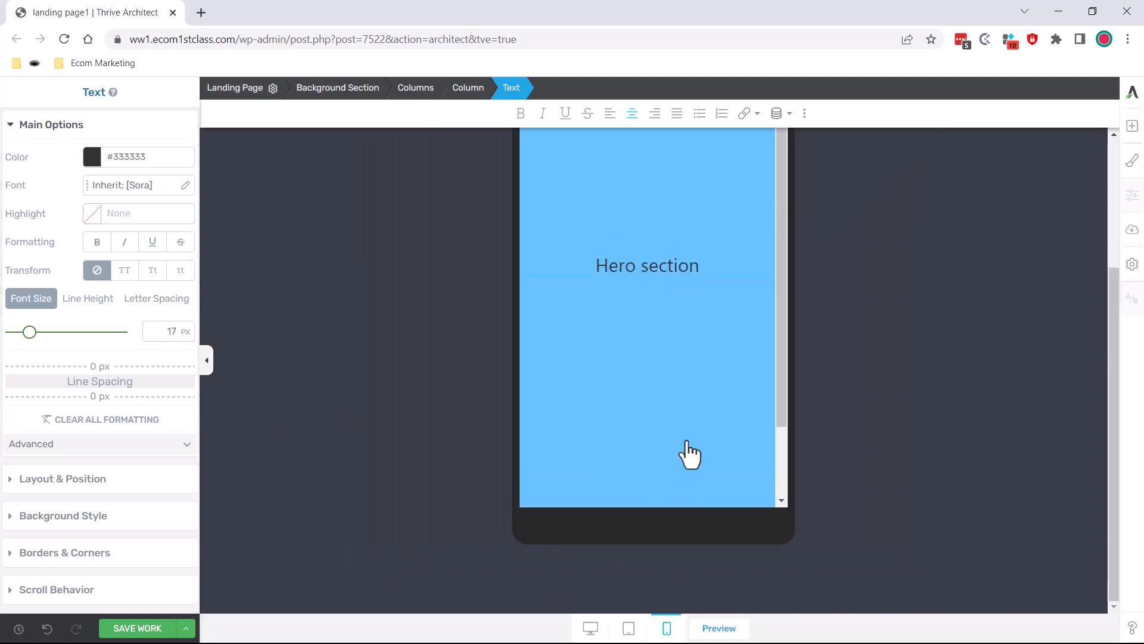
scroll(715, 399, "up", 5)
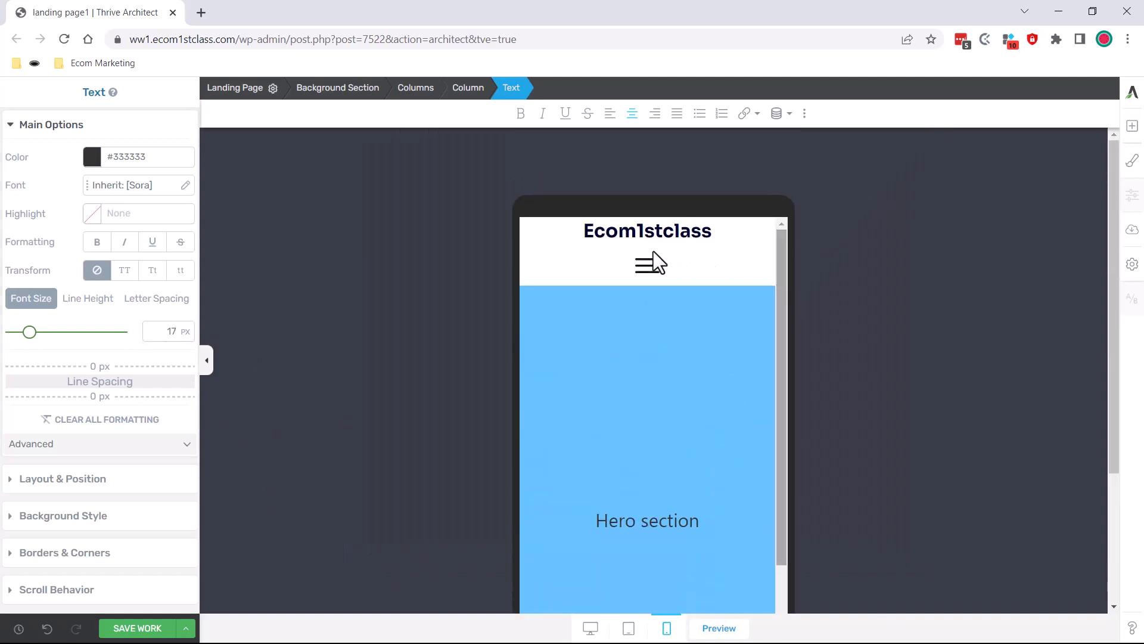
left_click(607, 232)
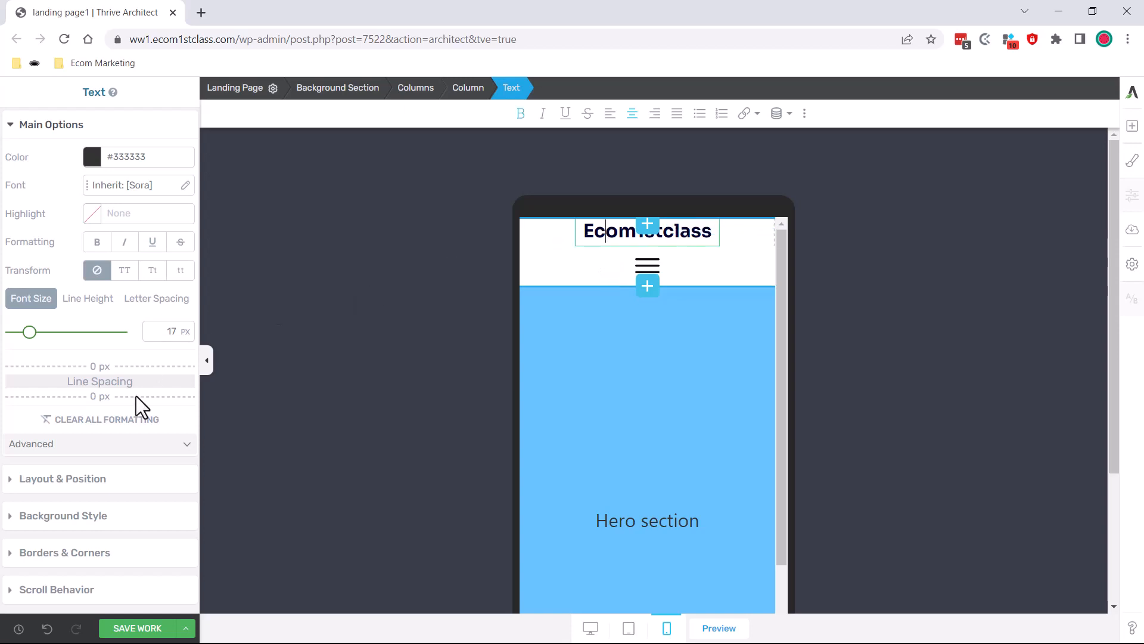
left_click(102, 480)
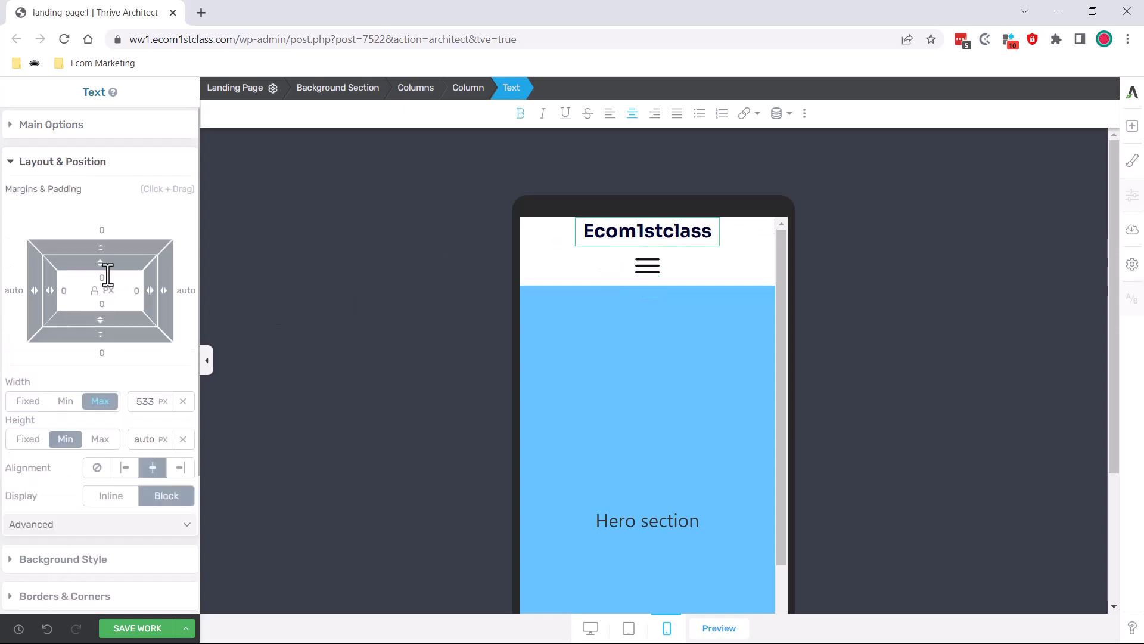
left_click(110, 230)
type("5")
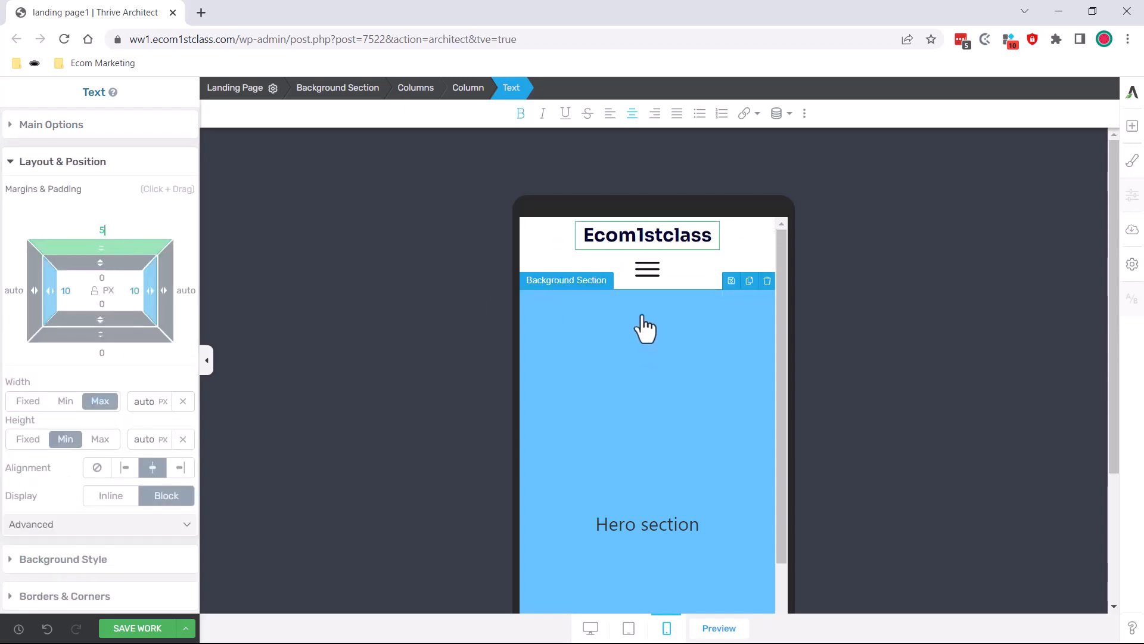
left_click(647, 274)
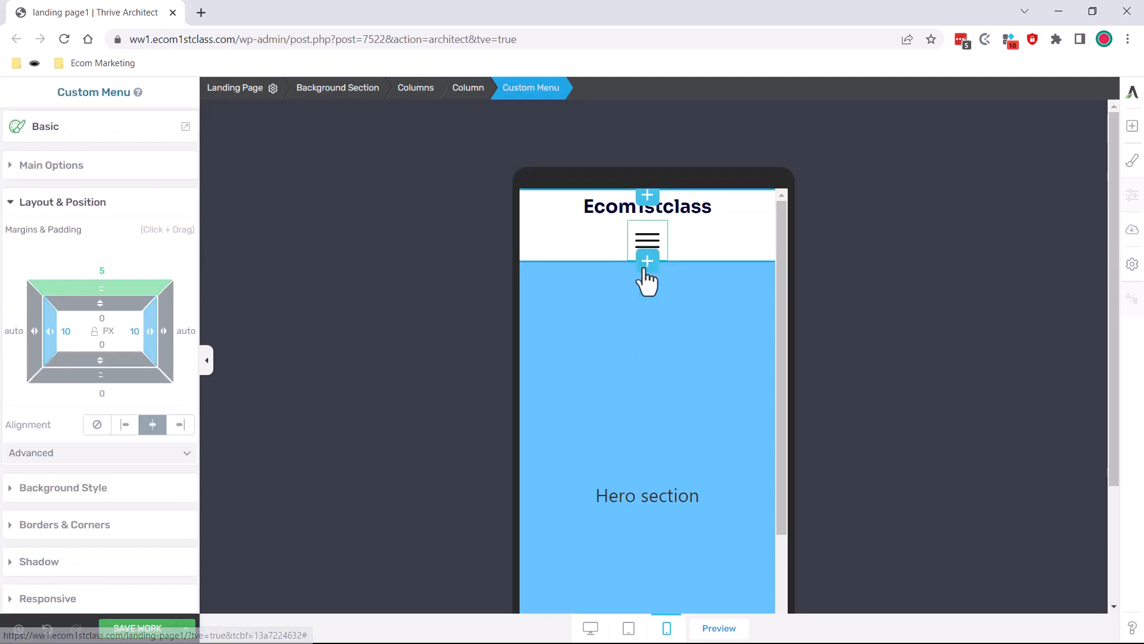
left_click(471, 89)
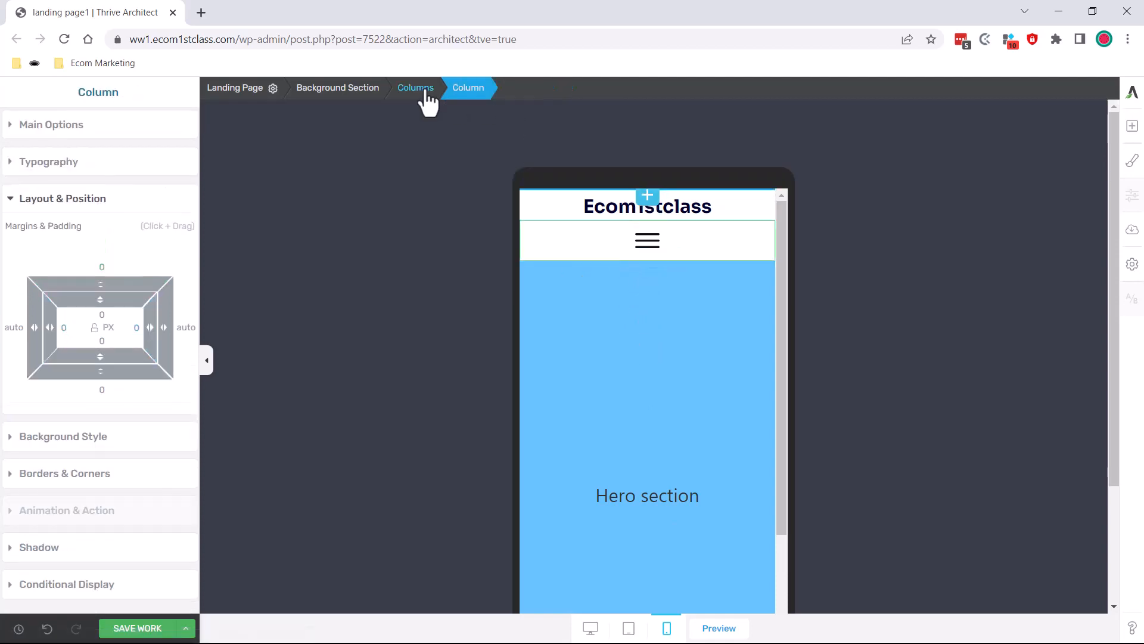
left_click(679, 351)
Step: In mobile view, set the footer columns' top margin to 0 and top padding to 5 px, and reduce their bottom padding
scroll(678, 351, "down", 5)
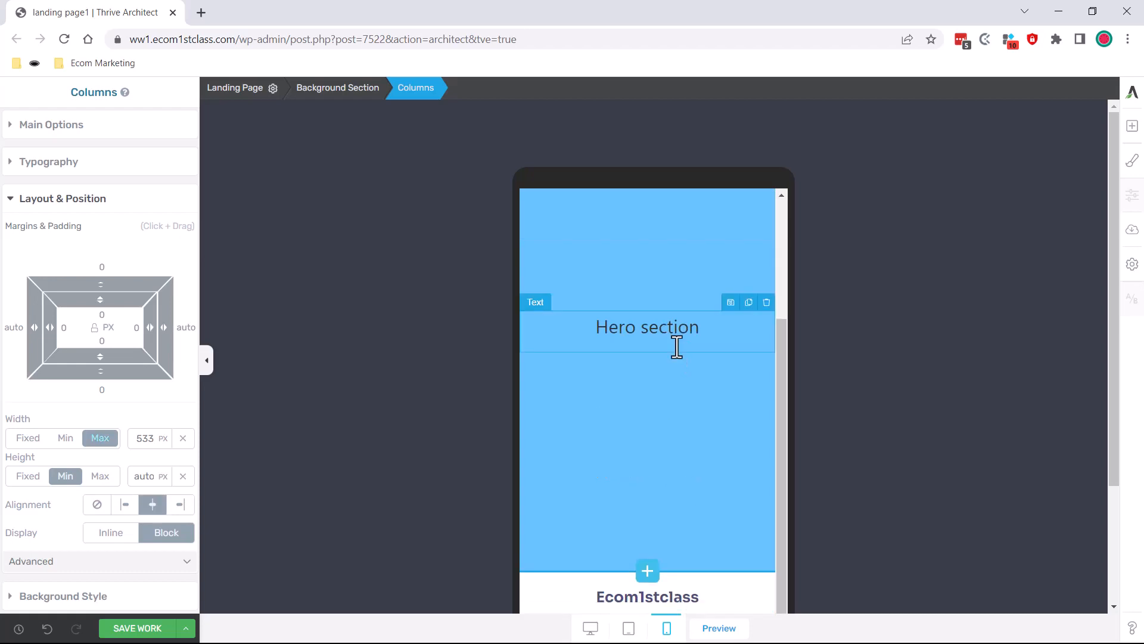
scroll(809, 412, "down", 1)
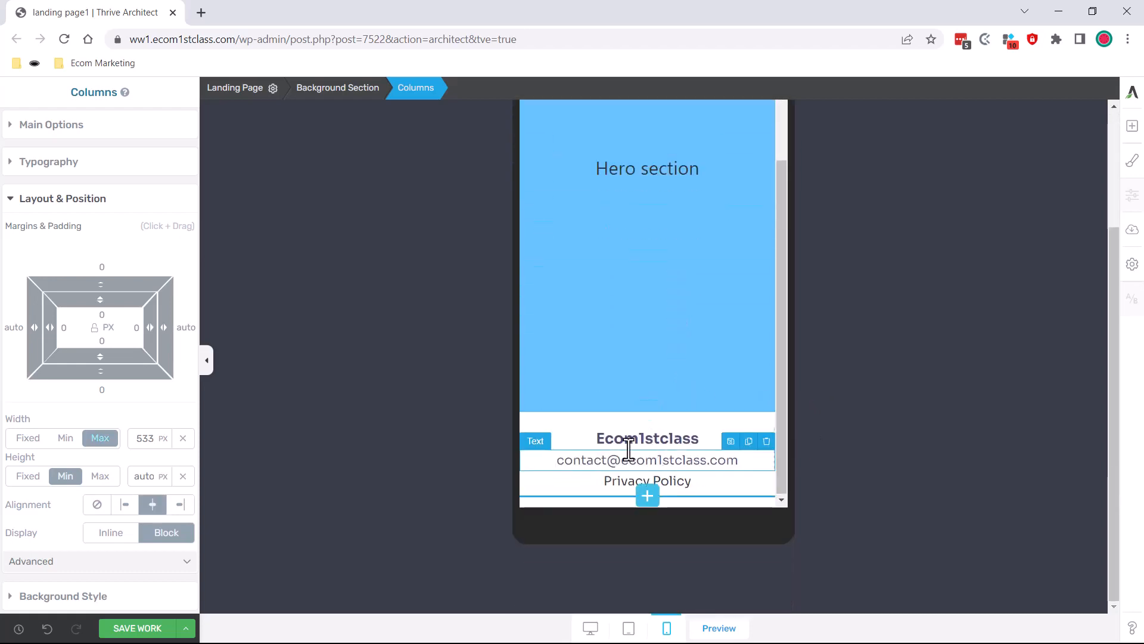
left_click(628, 446)
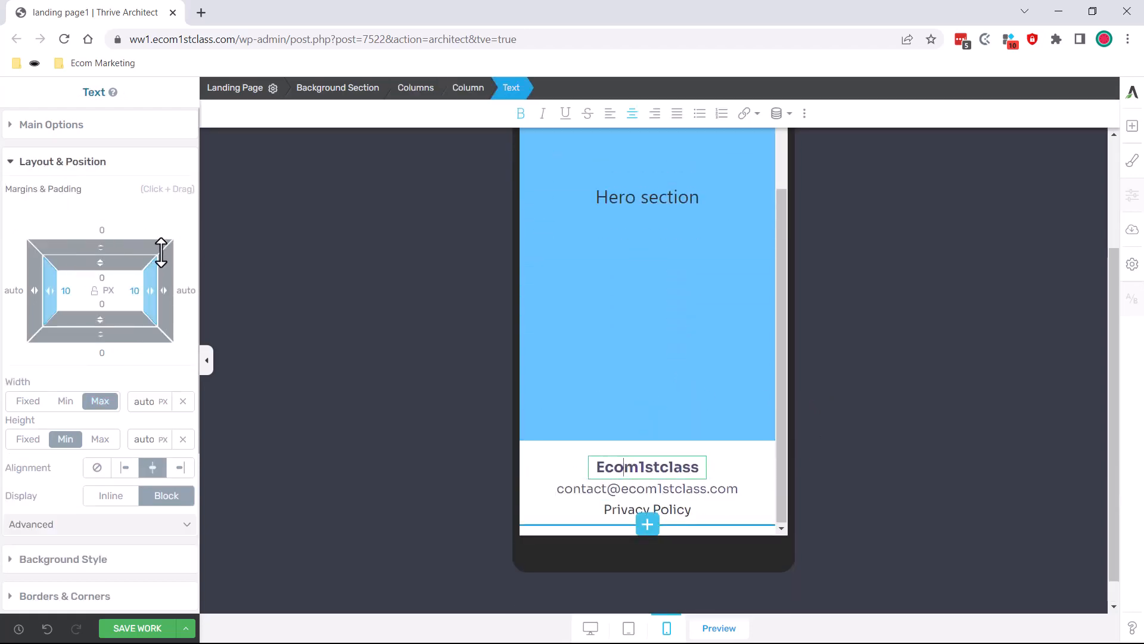
left_click(463, 88)
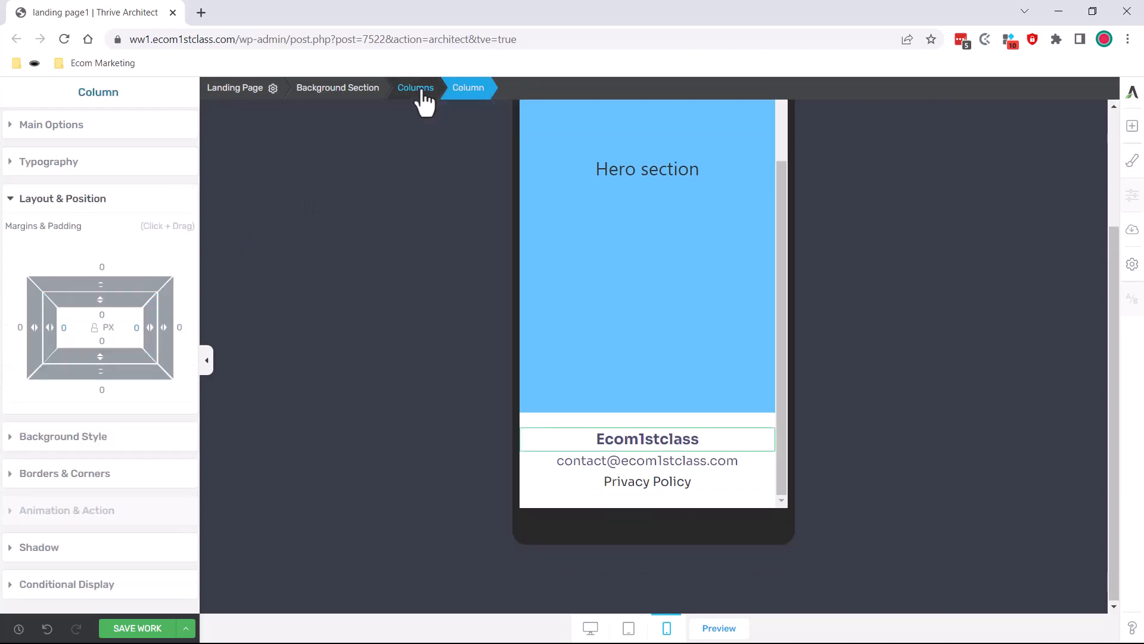
left_click(416, 87)
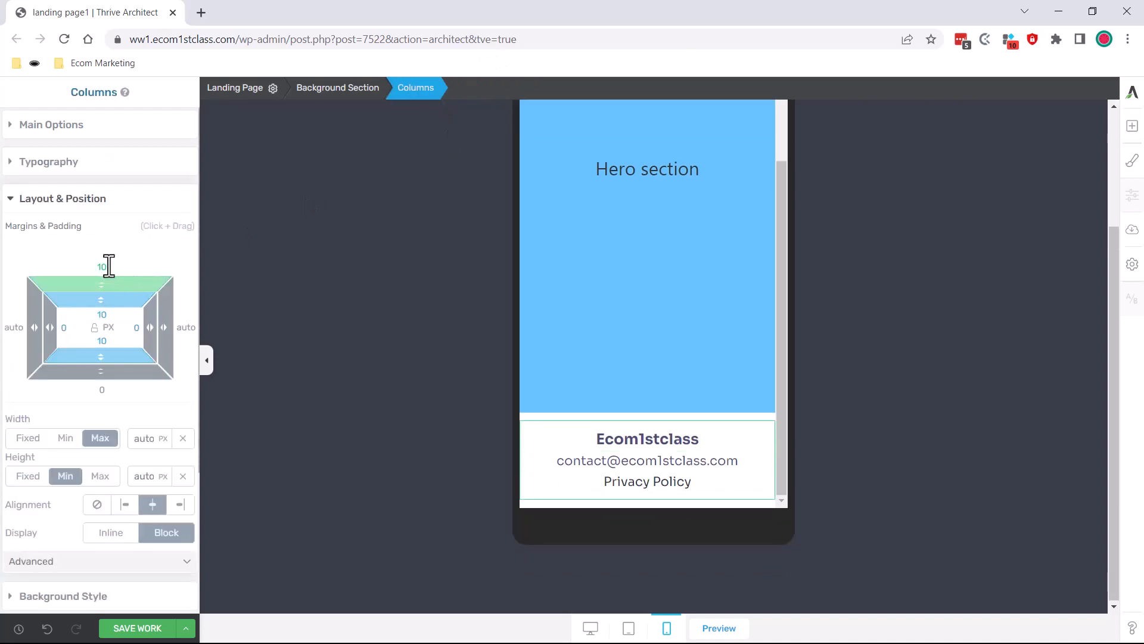
type("0")
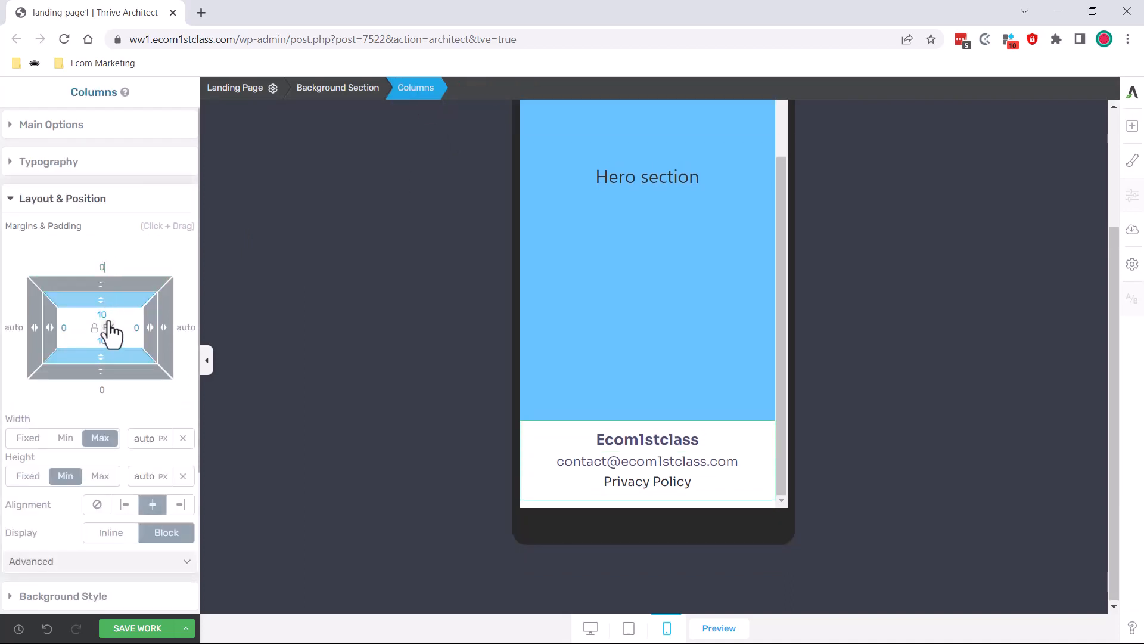
type("5")
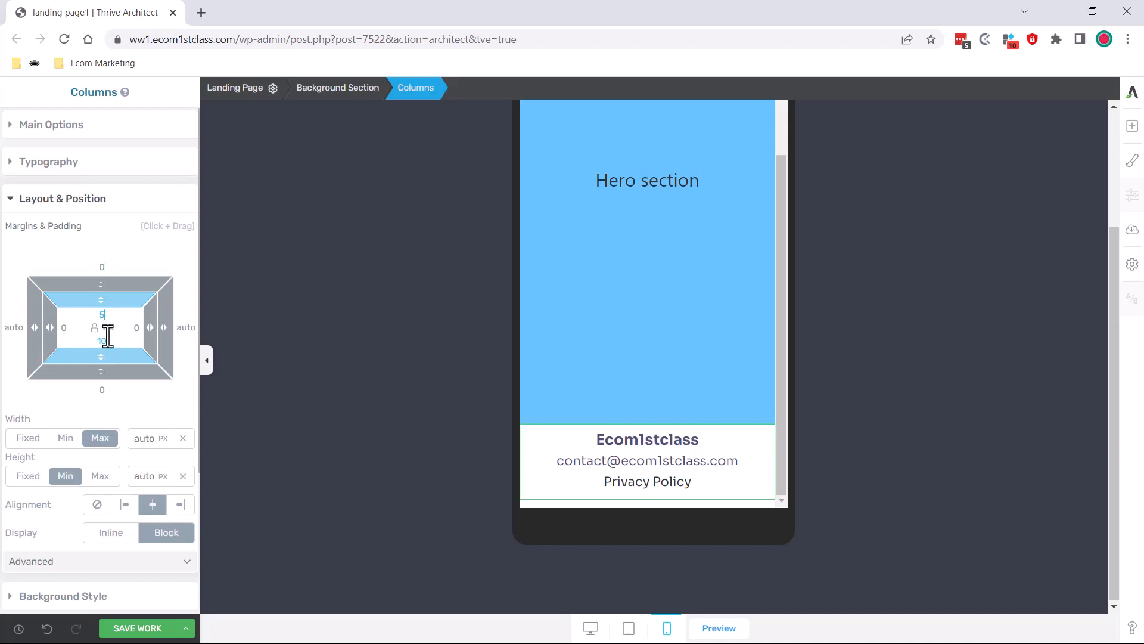
mouse_move(106, 337)
Step: Set the font size of the footer's contact e-mail text to 15 px in mobile view
left_click(620, 471)
triple_click(620, 471)
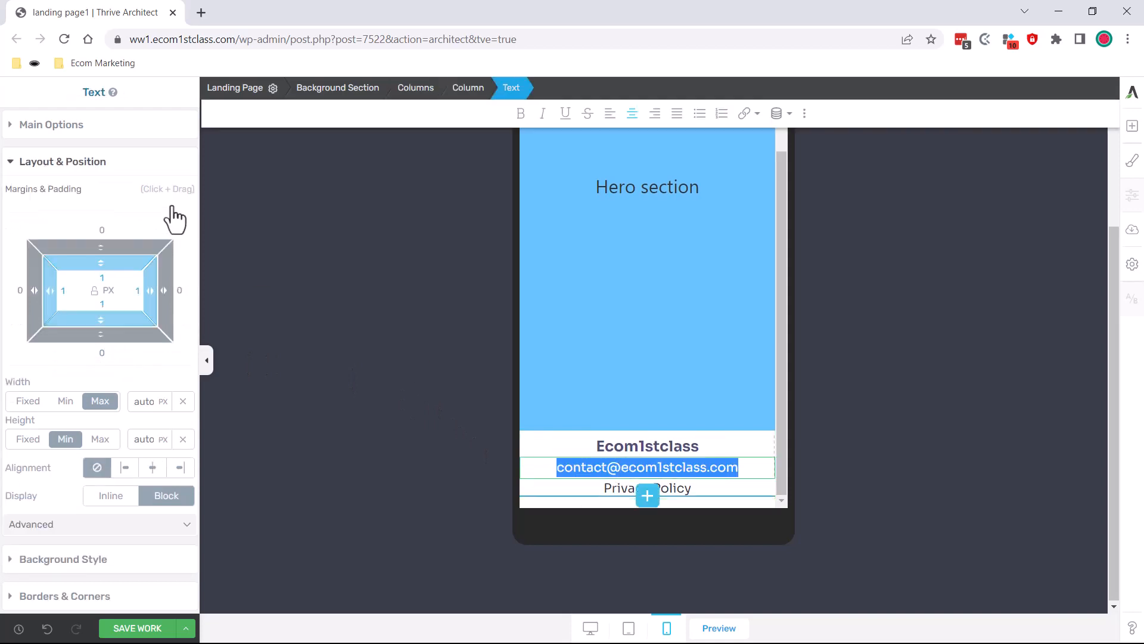
left_click(157, 125)
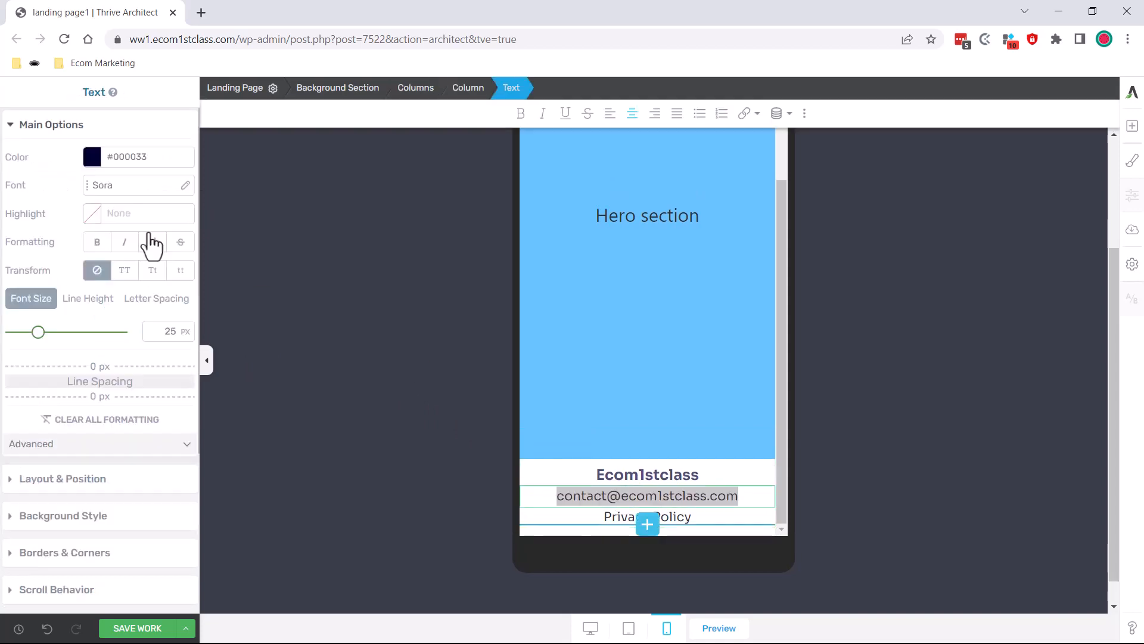
left_click(164, 332)
type("16")
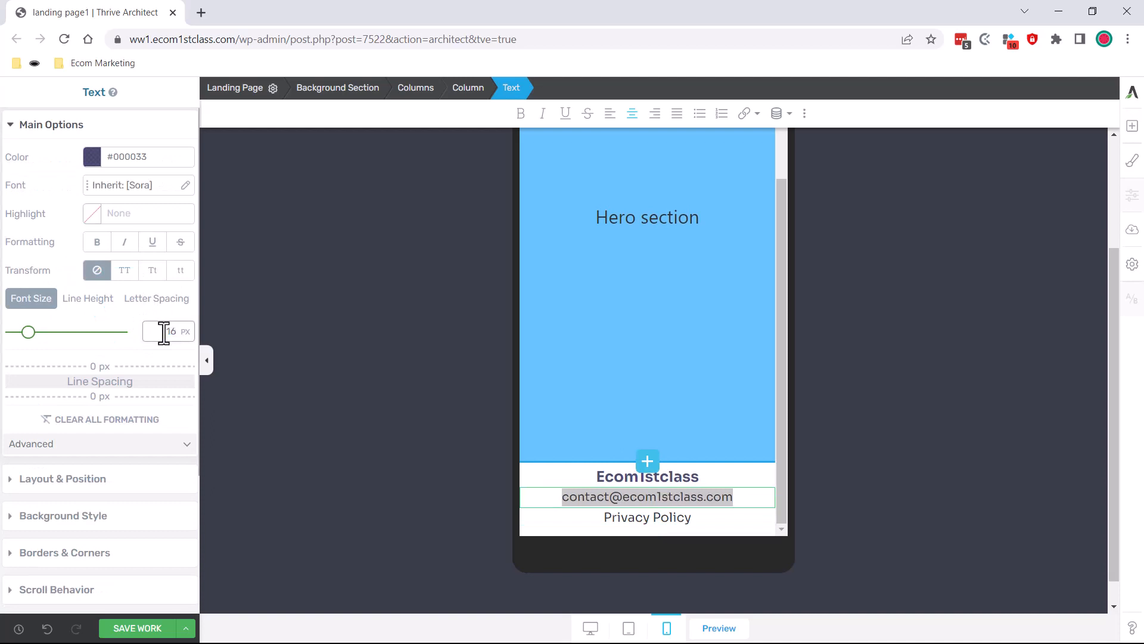
type("15")
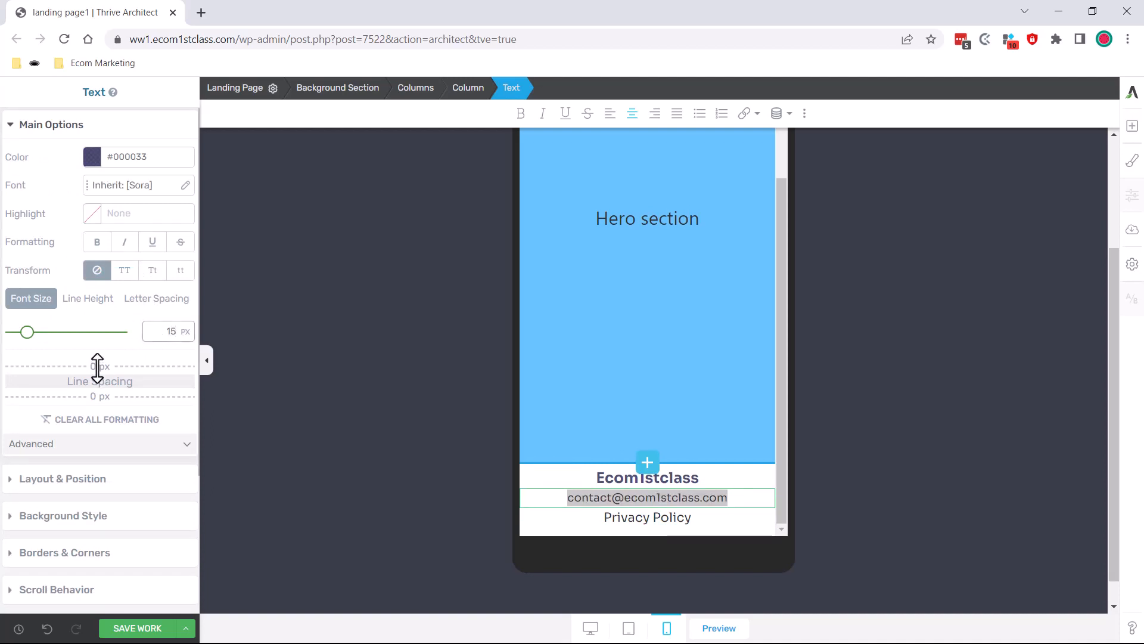
Step: Set the contact e-mail's line spacing to 5 px above and 11 px below
left_click_drag(97, 370, 98, 368)
left_click_drag(100, 413, 99, 420)
scroll(647, 500, "down", 1)
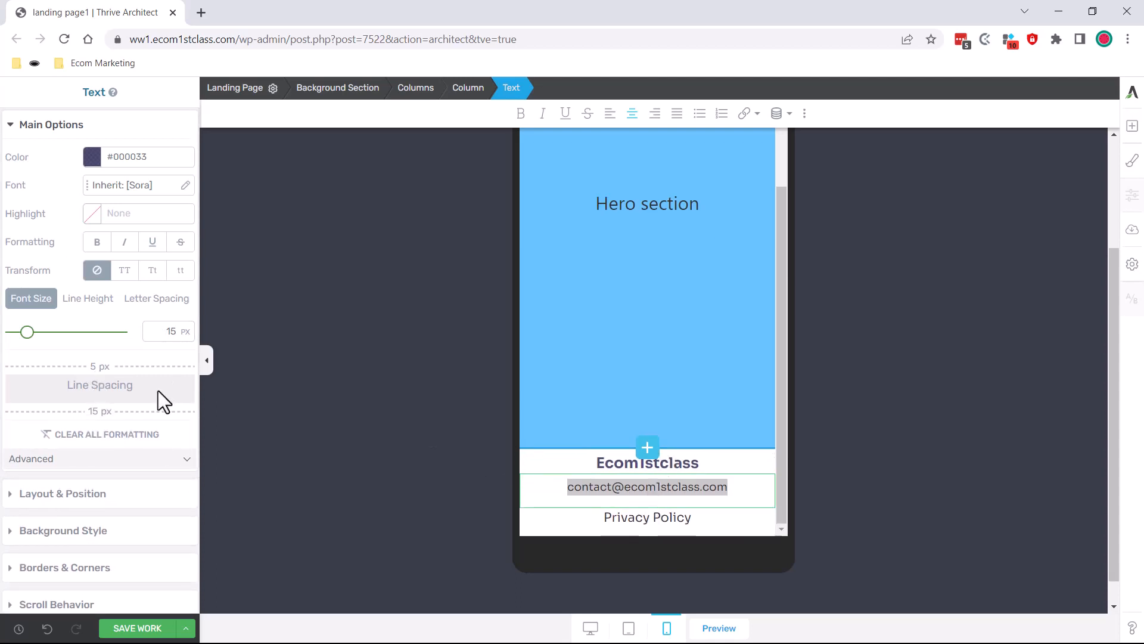
left_click_drag(146, 407, 147, 404)
Step: Reduce the font size of the footer's Privacy Policy text in mobile view to match the contact e-mail line
left_click(611, 518)
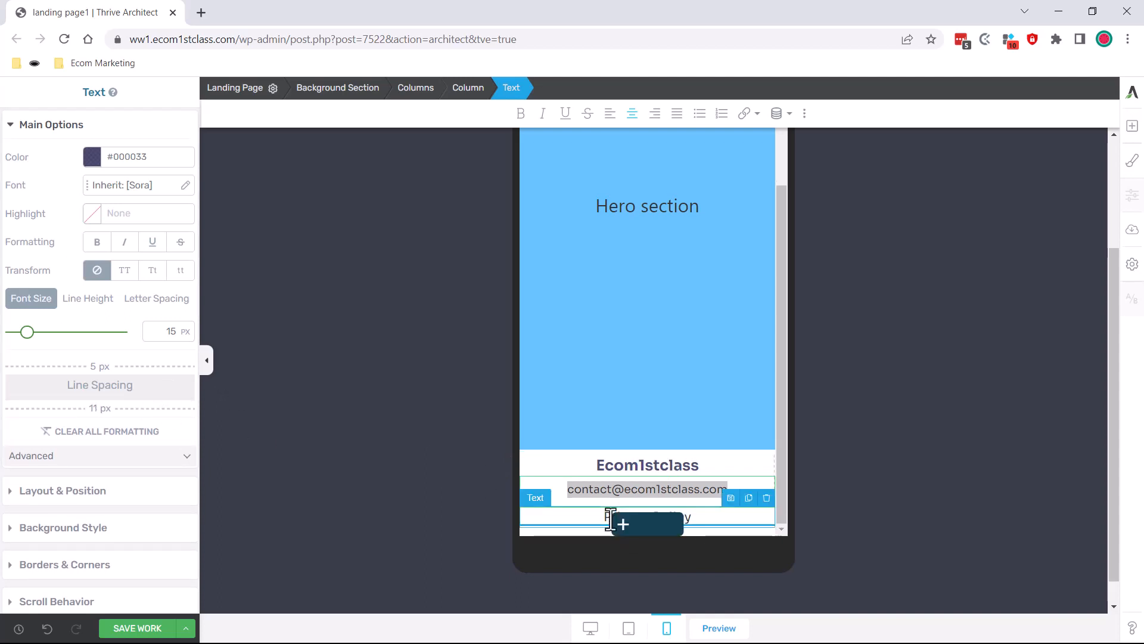
triple_click(611, 518)
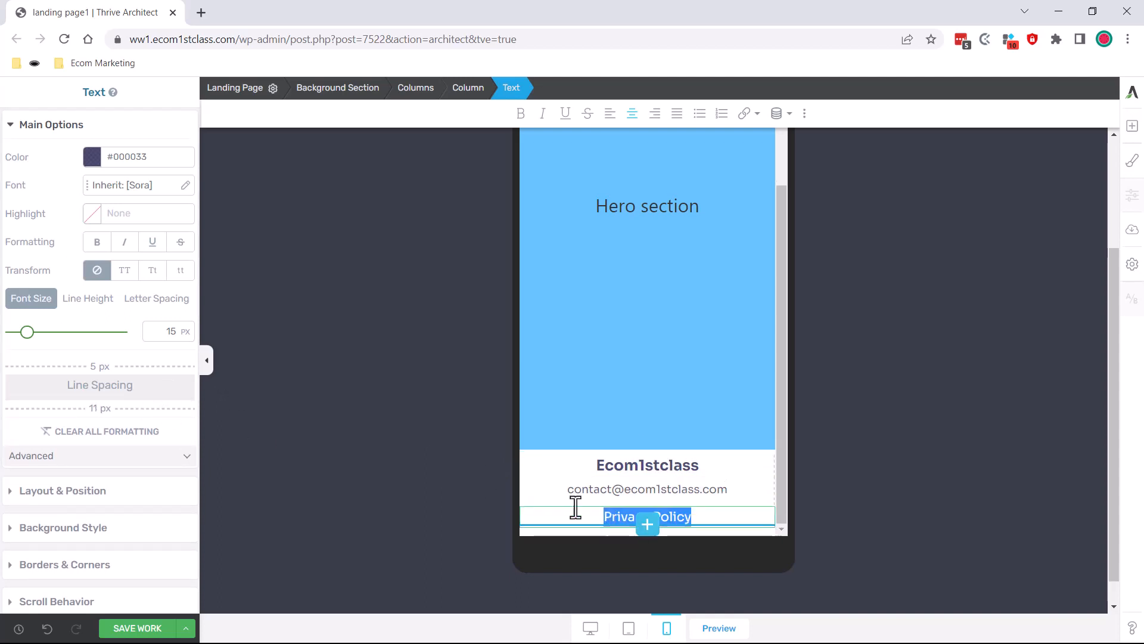
left_click(167, 332)
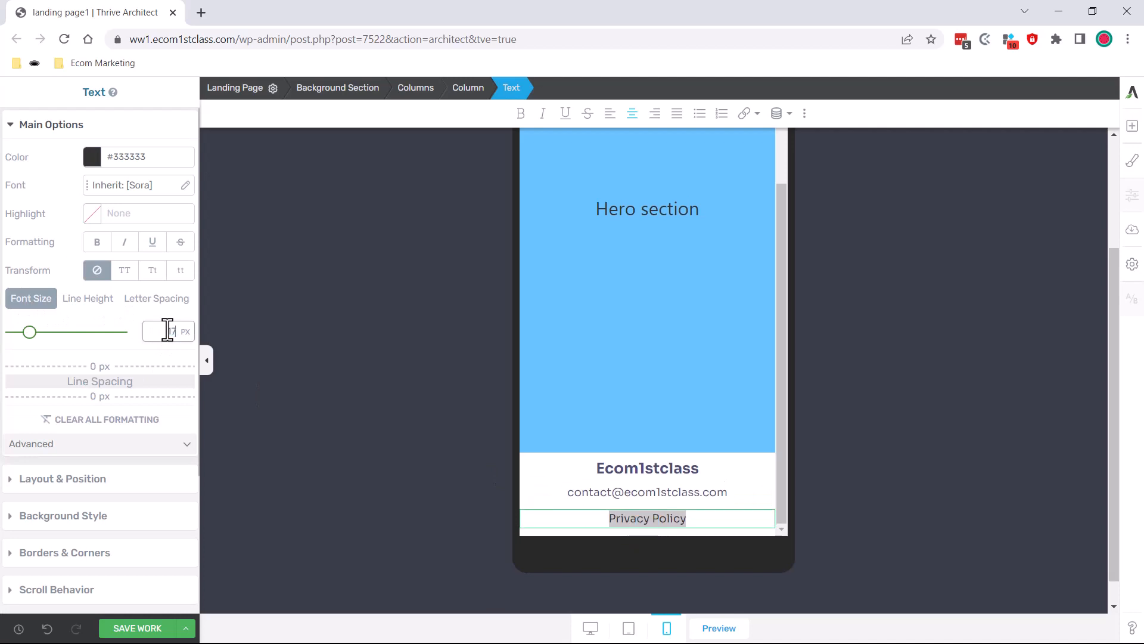
left_click(630, 433)
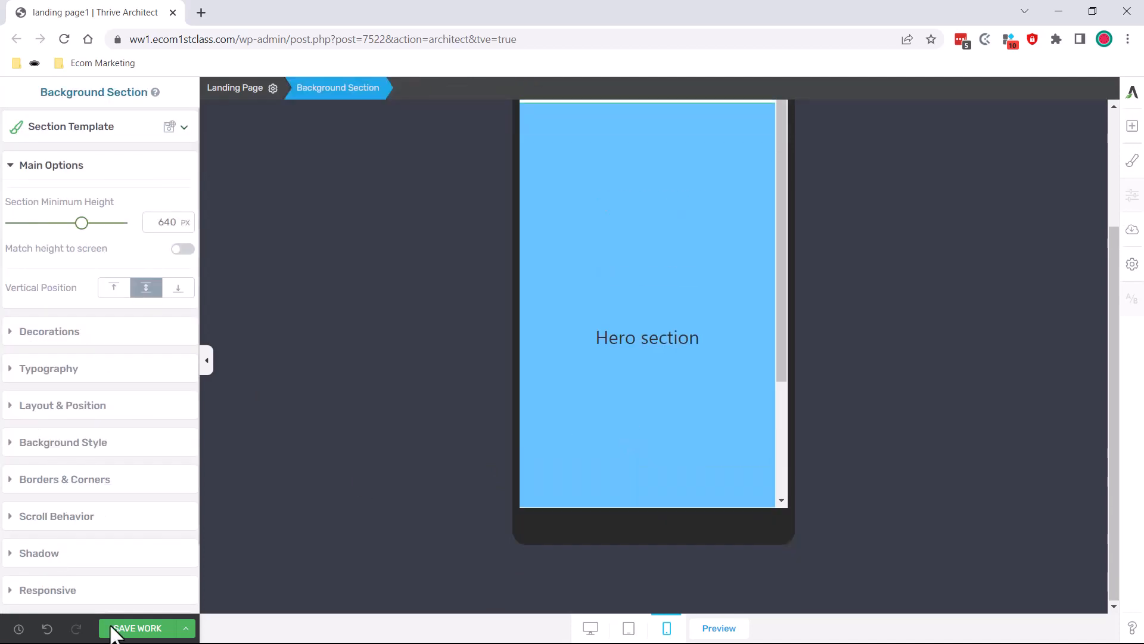
Step: Save the landing page and open its preview to check the header, hero section and footer on desktop
left_click(137, 629)
scroll(577, 387, "up", 5)
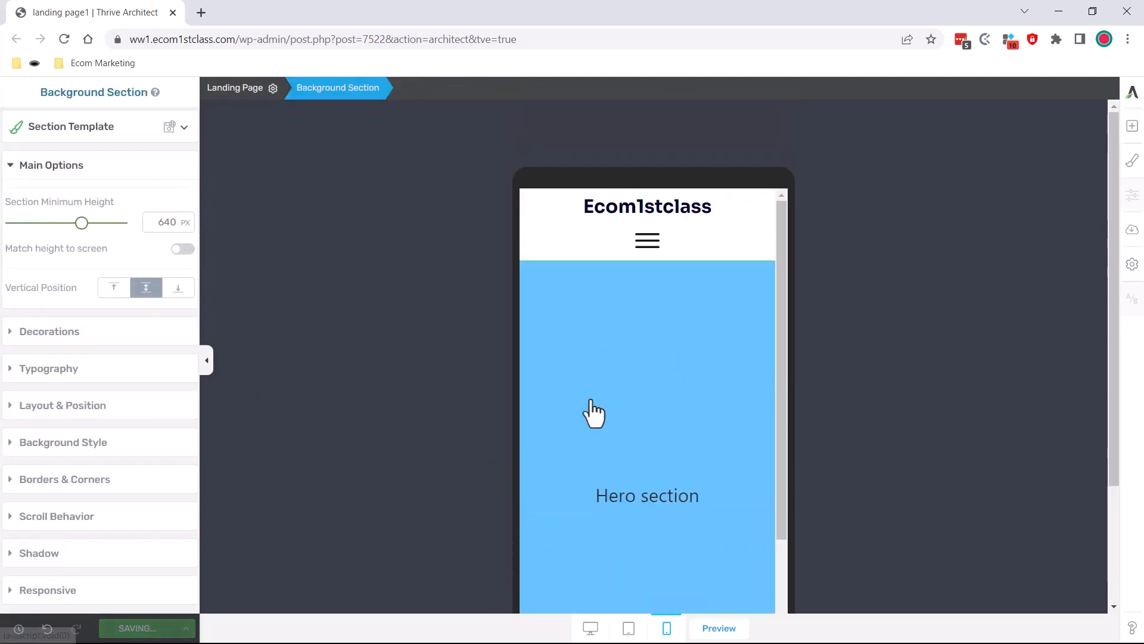
left_click(726, 633)
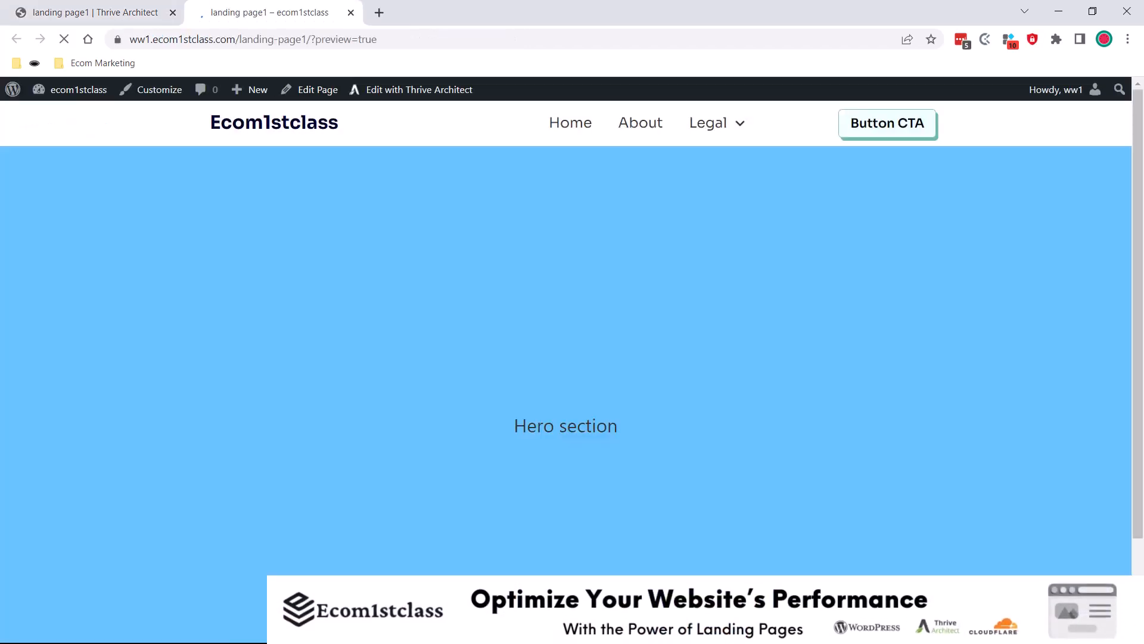
scroll(782, 239, "down", 2)
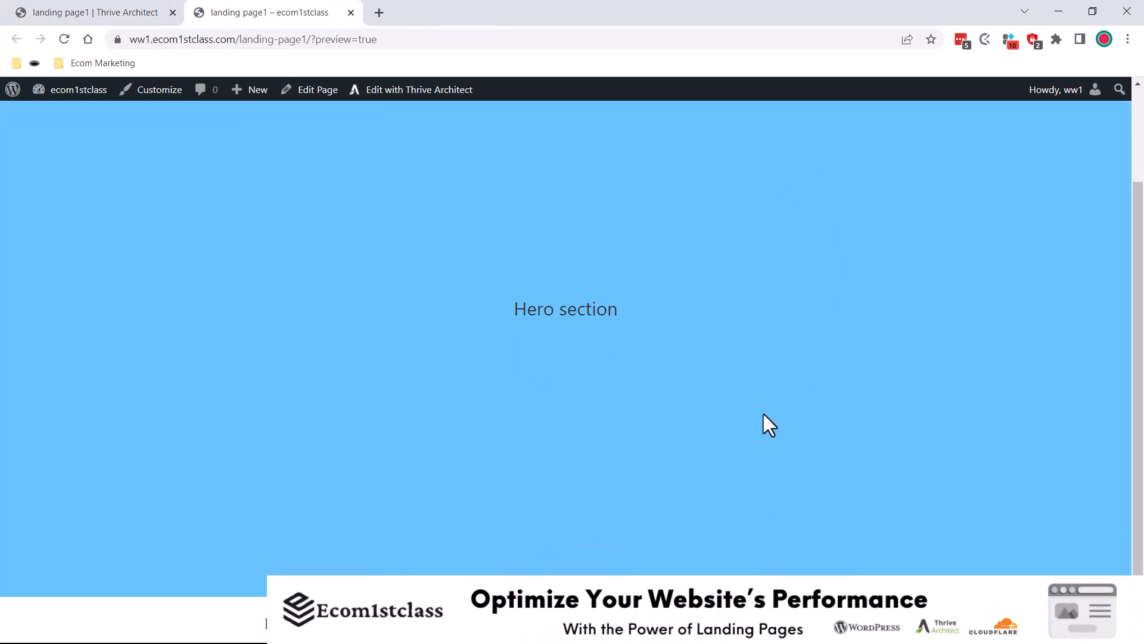
scroll(763, 414, "up", 2)
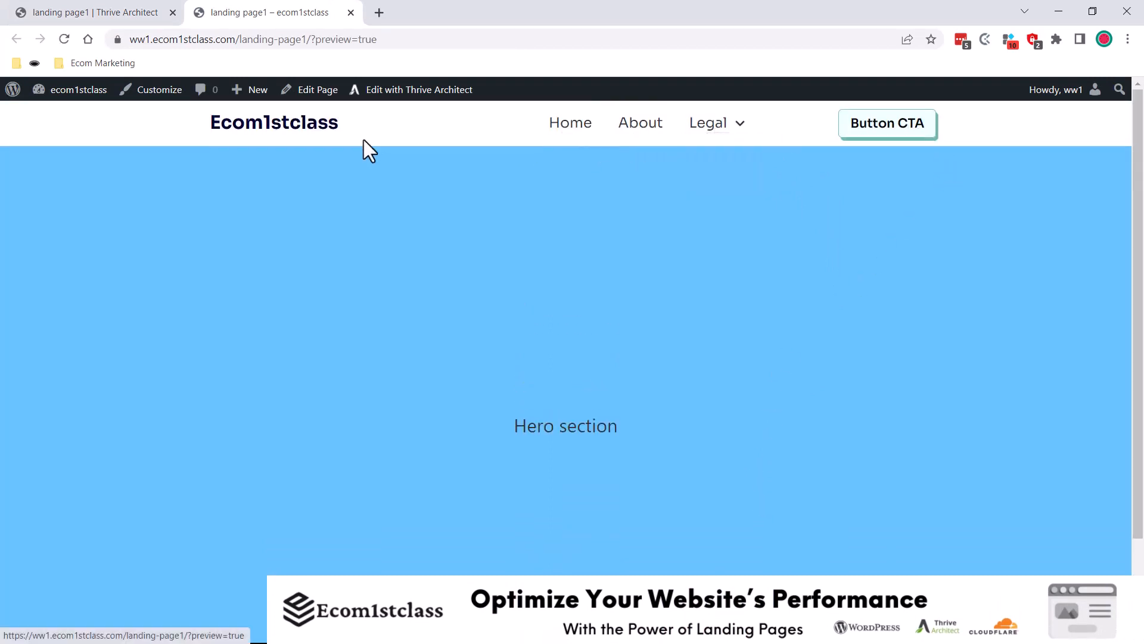